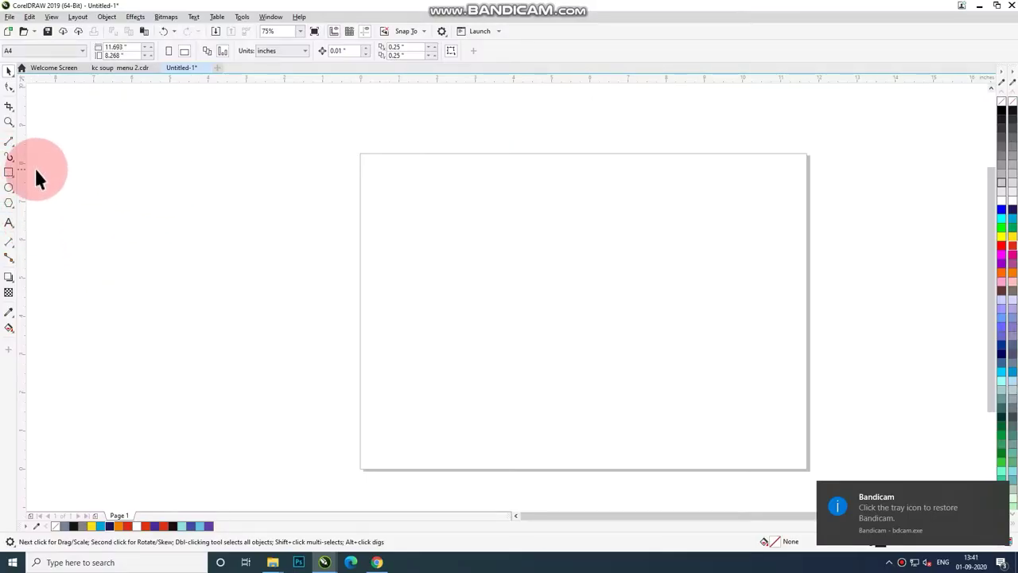
# - Select the Rectangle tool in the toolbox to prepare for drawing rectangles
pyautogui.click(8, 173)
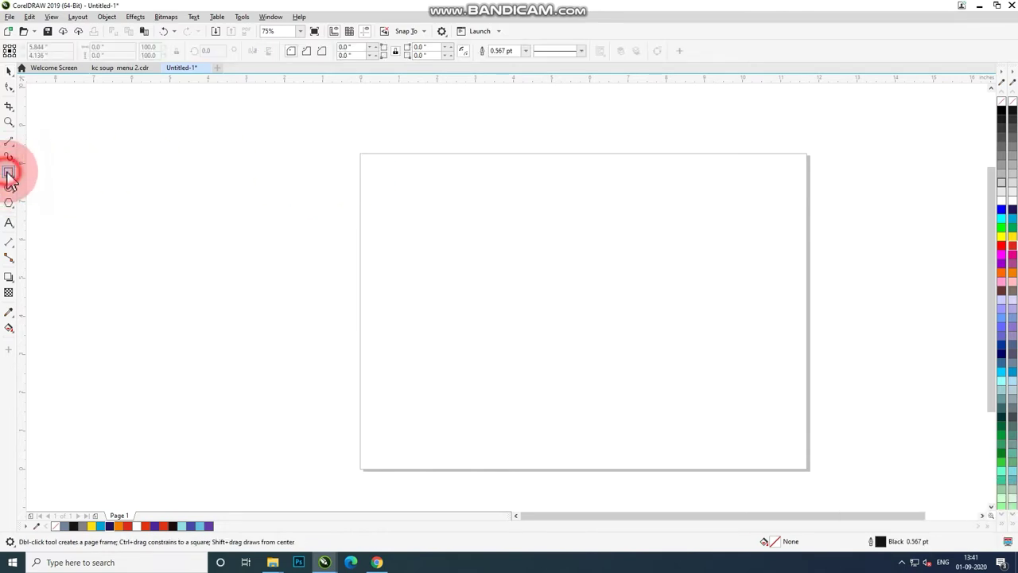
# - Create a page-sized rectangle and lay a black-to-white fountain fill across it
pyautogui.doubleClick(9, 172)
pyautogui.click(9, 70)
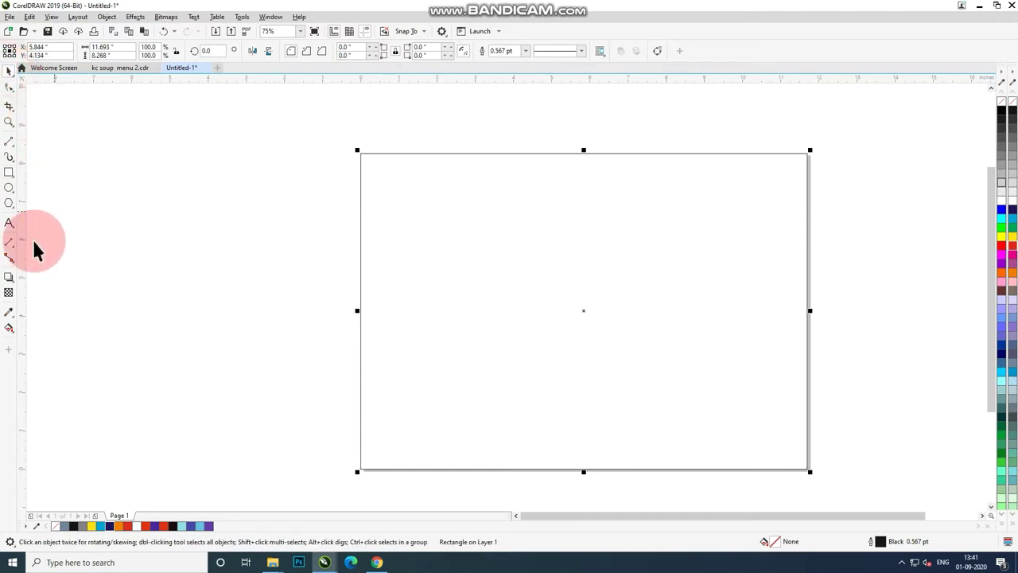
pyautogui.click(15, 326)
pyautogui.moveTo(435, 264); pyautogui.dragTo(720, 316)
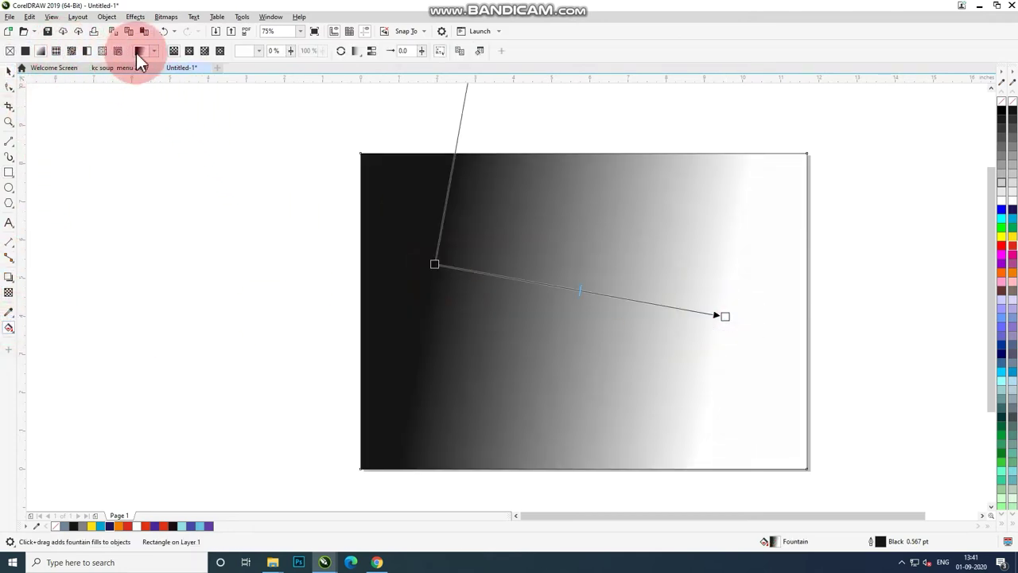
# - Make the fill elliptical with a light-blue outer colour, widened and centred on the page
pyautogui.click(189, 51)
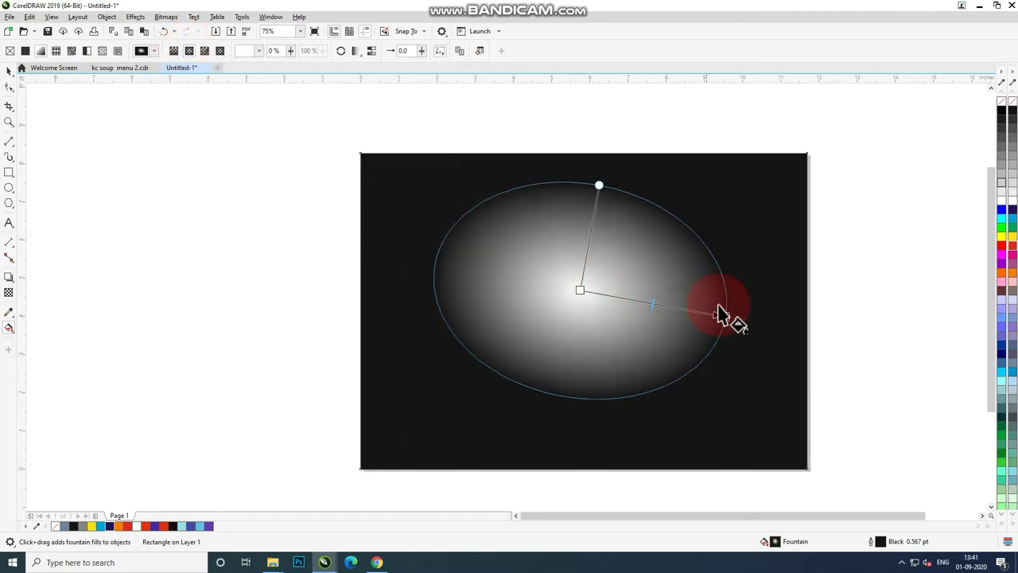
pyautogui.moveTo(725, 317); pyautogui.dragTo(796, 302)
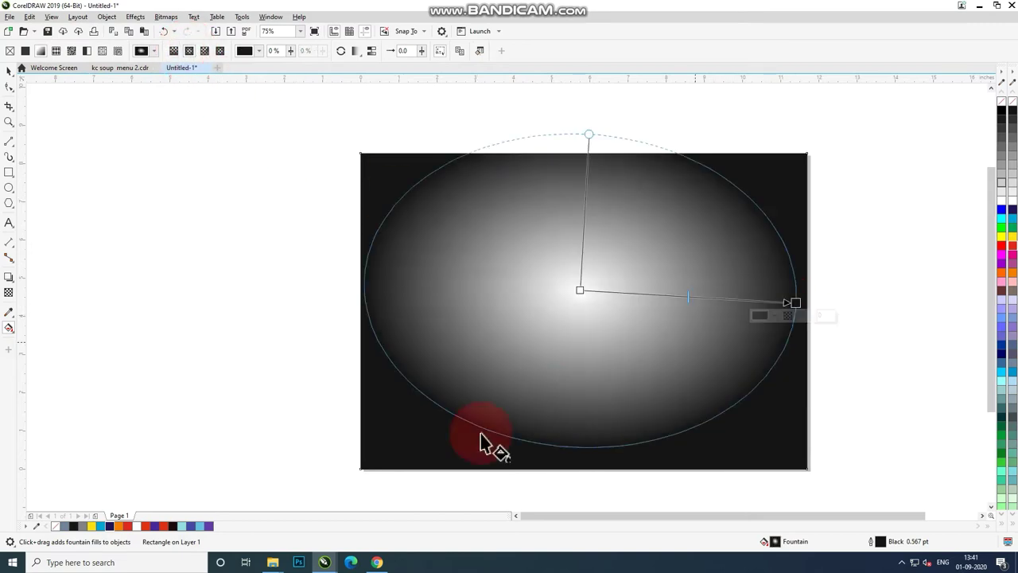
pyautogui.click(203, 526)
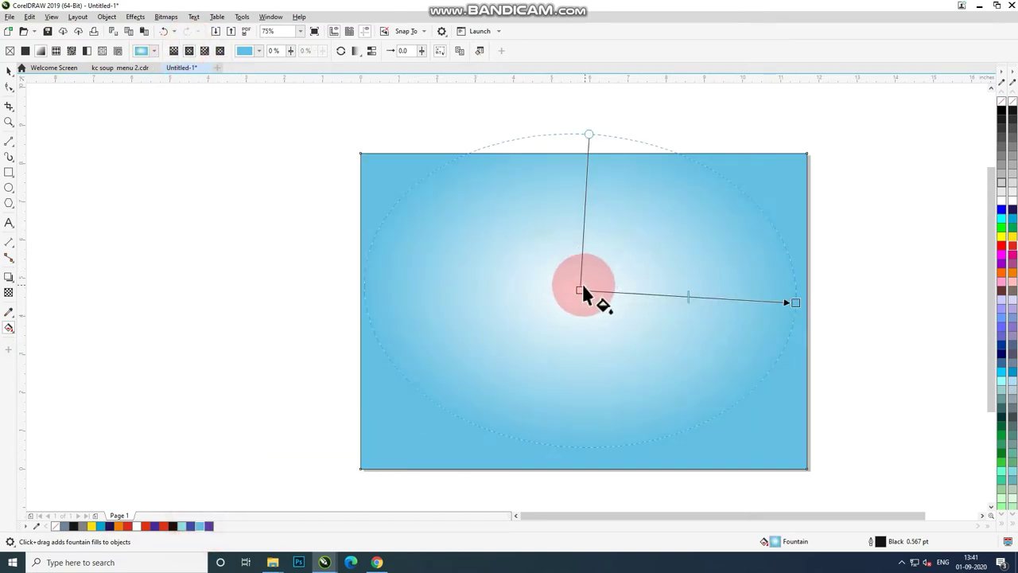
pyautogui.moveTo(796, 302); pyautogui.dragTo(807, 296)
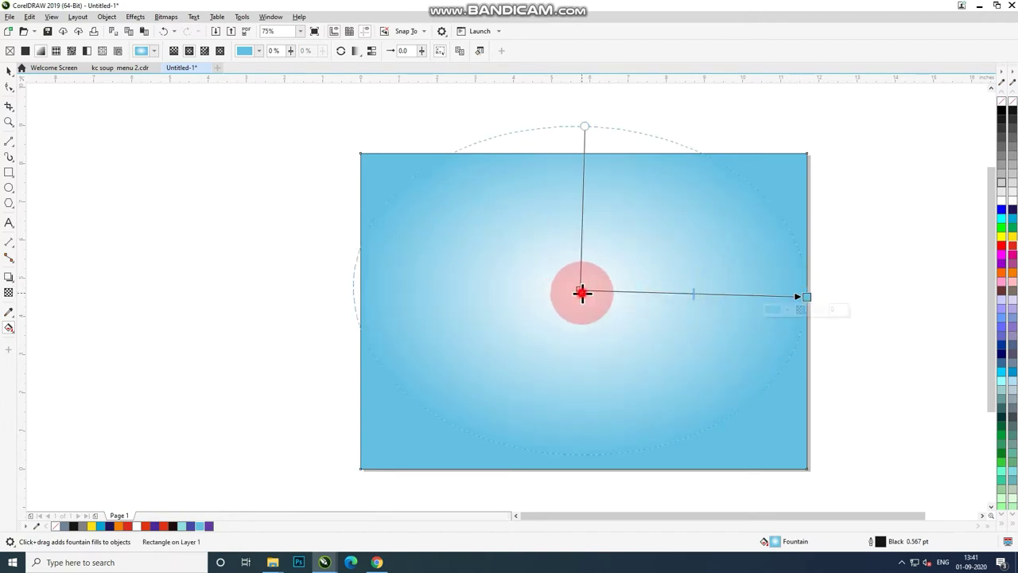
pyautogui.moveTo(580, 290); pyautogui.dragTo(581, 299)
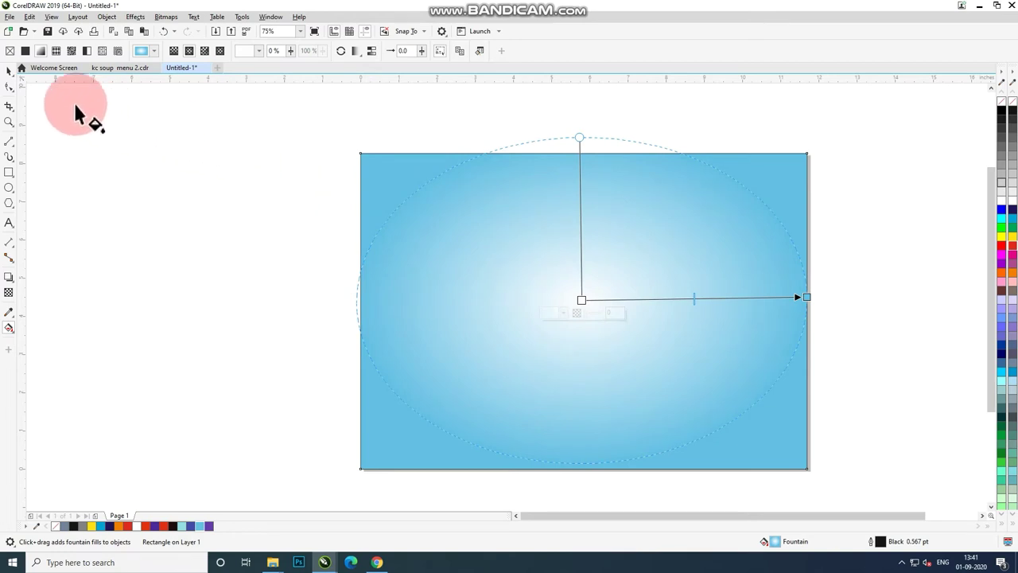
pyautogui.click(10, 71)
pyautogui.click(127, 151)
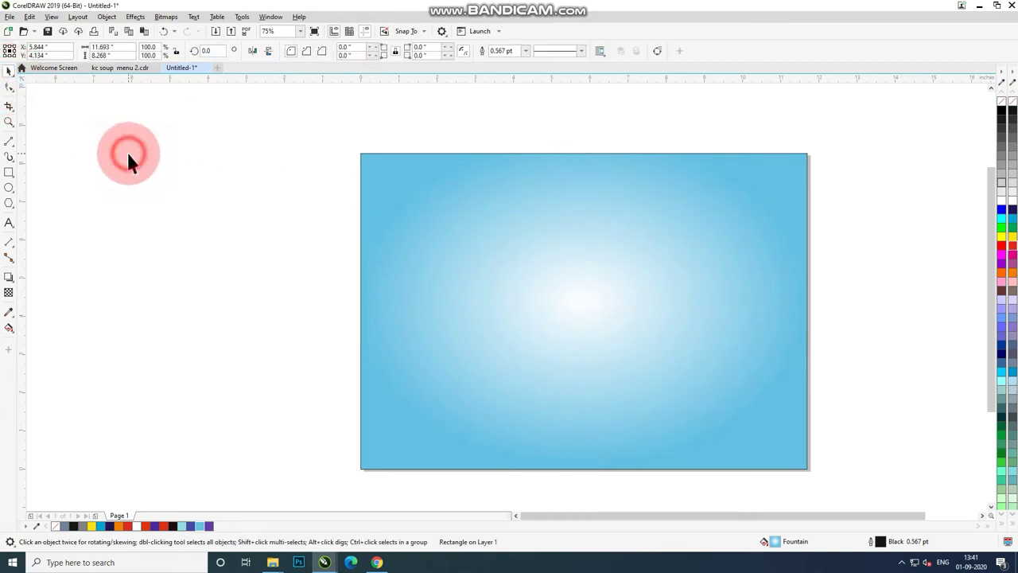
pyautogui.click(406, 191)
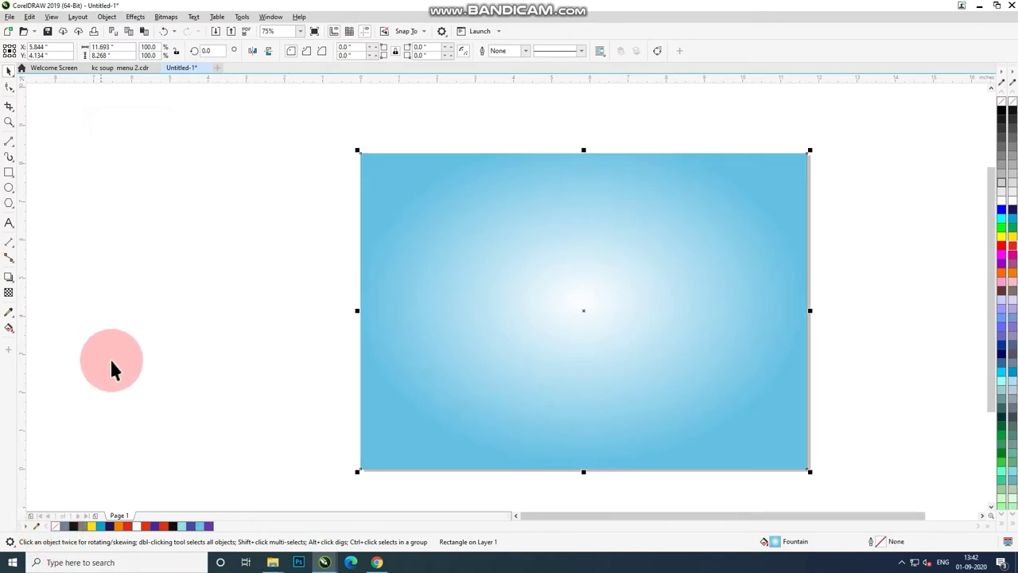
# - Type the word 'bevel' as artistic text to the left of the page
pyautogui.click(110, 355)
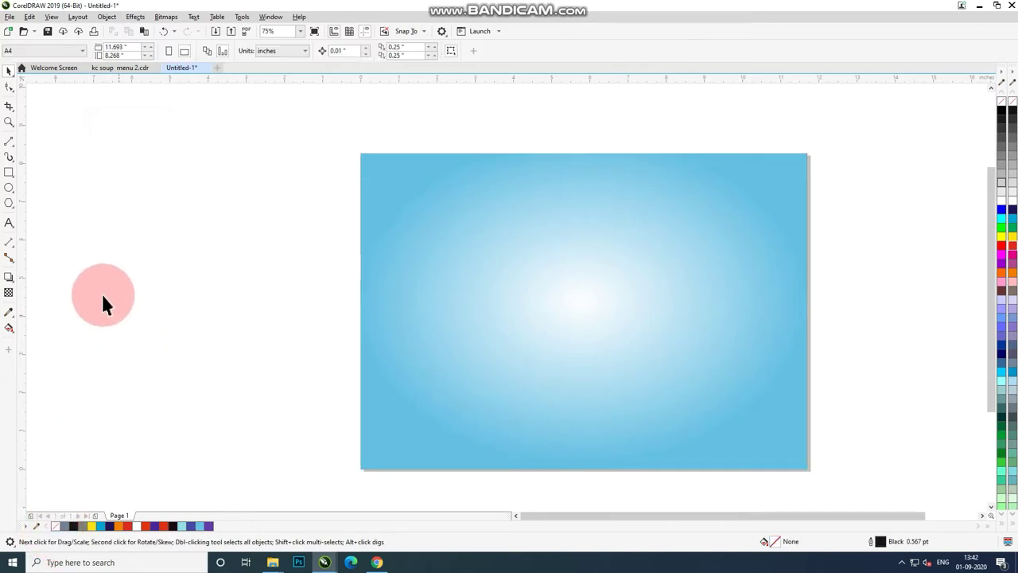
pyautogui.click(9, 225)
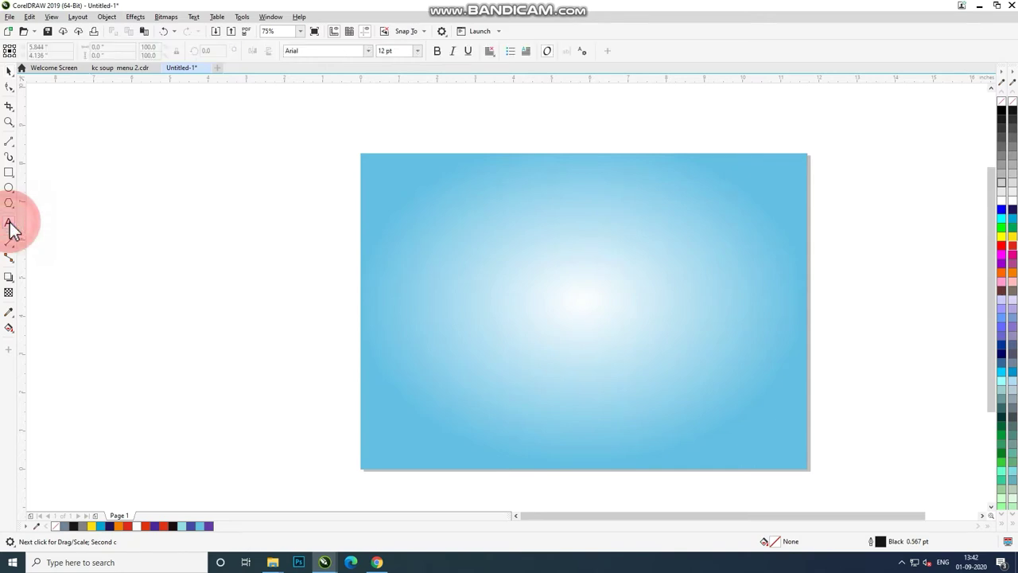
pyautogui.click(170, 249)
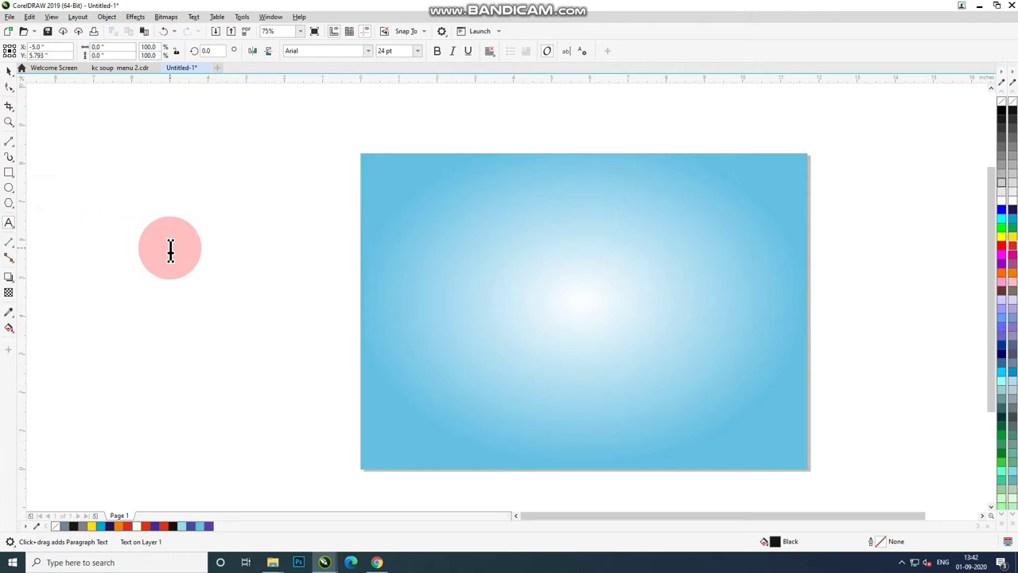
pyautogui.write('K')
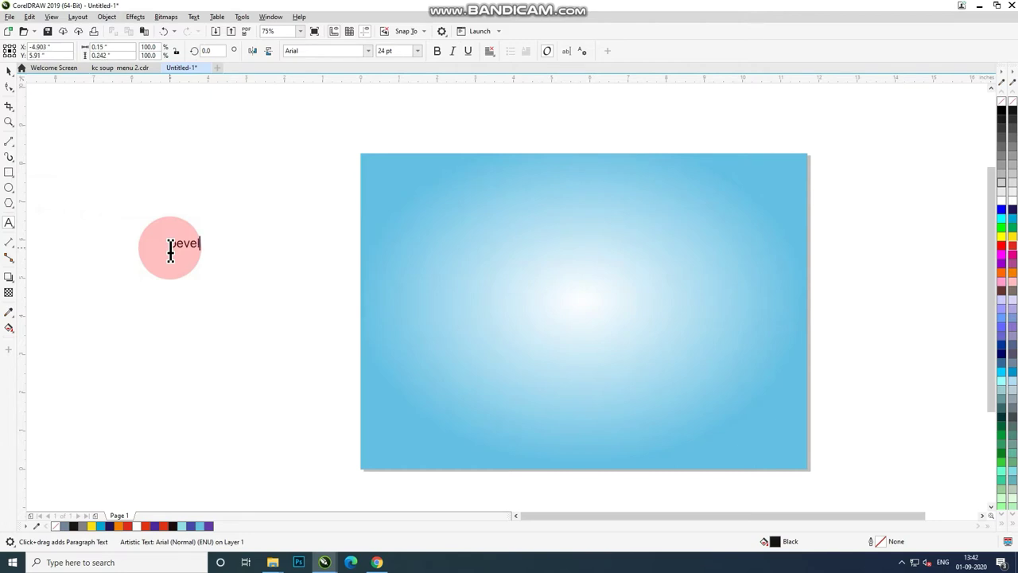
# - Convert the text to UPPERCASE 'BEVEL' with Change Case and select the text object
pyautogui.doubleClick(171, 246)
pyautogui.hotkey('shift', 'F3')
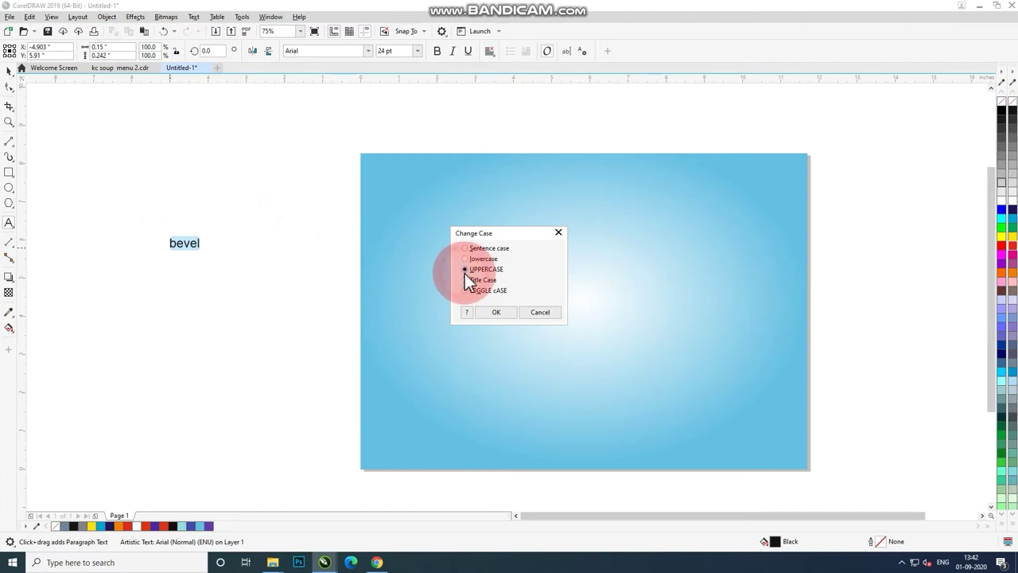
pyautogui.click(486, 312)
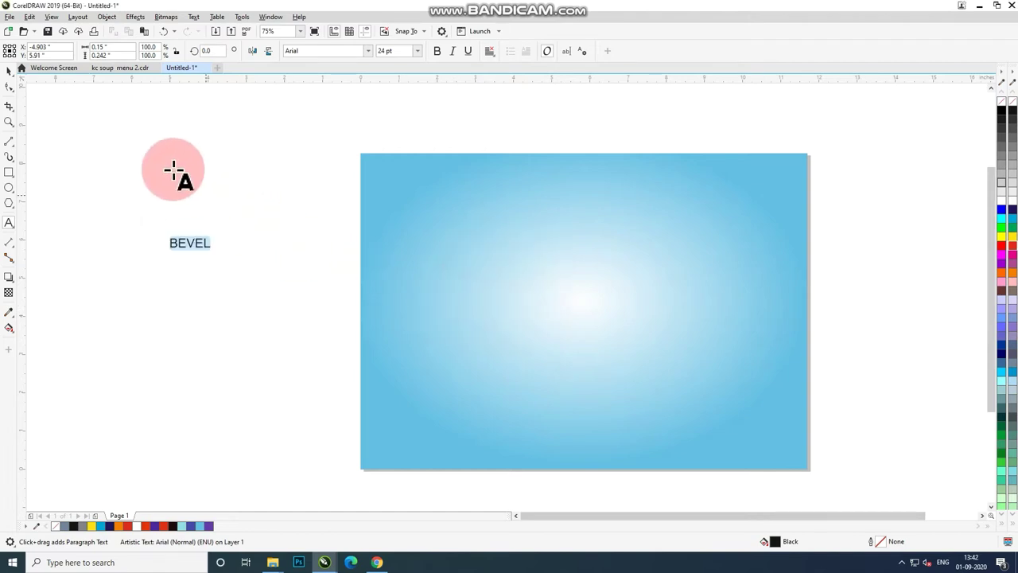
pyautogui.click(12, 70)
pyautogui.click(141, 185)
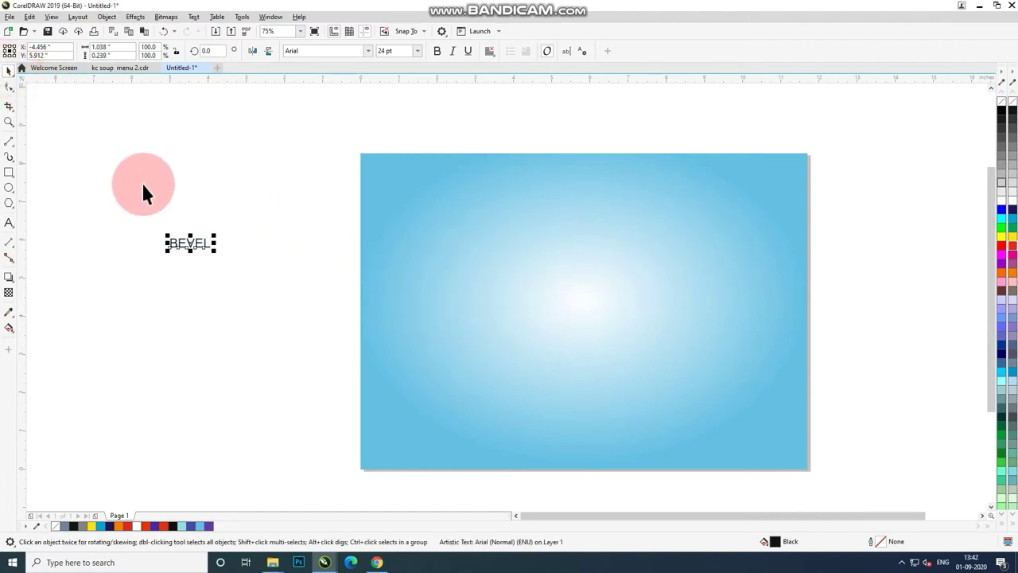
pyautogui.moveTo(189, 243); pyautogui.dragTo(246, 279)
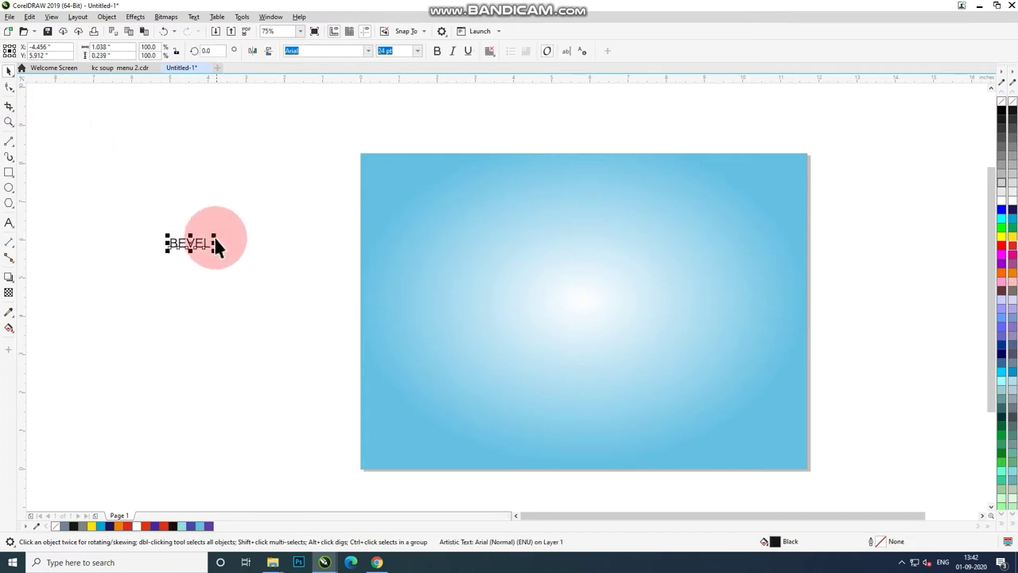
pyautogui.click(362, 54)
# - Try Gill Sans Ultra Bold on BEVEL, then set it in Arial Black
pyautogui.click(368, 51)
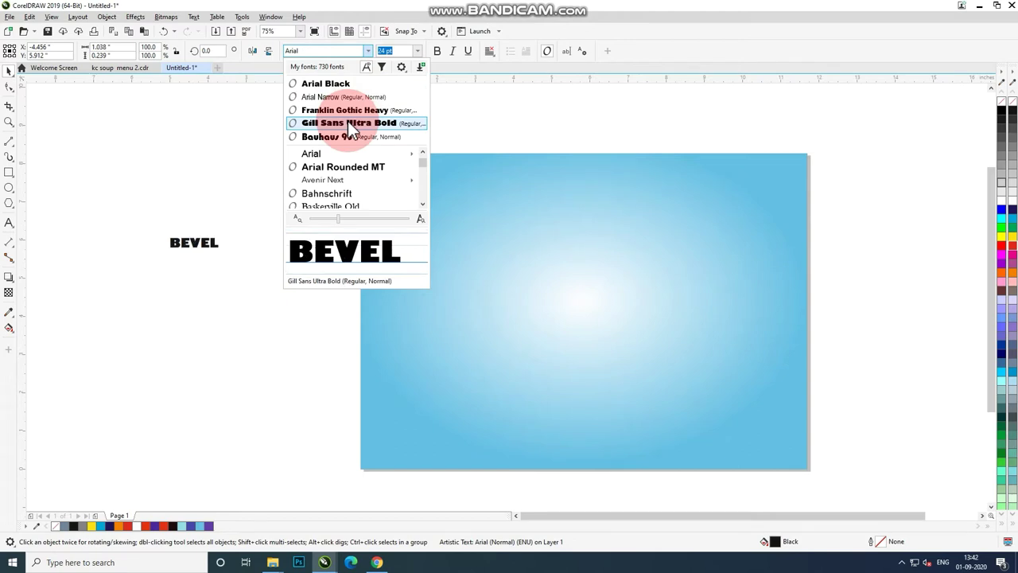
pyautogui.click(347, 124)
pyautogui.click(368, 51)
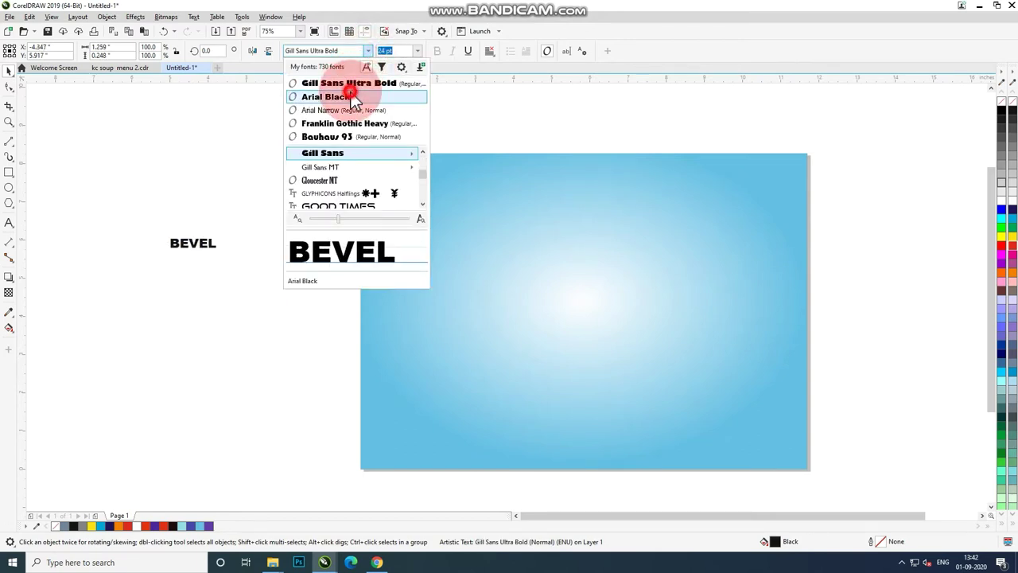
pyautogui.click(351, 96)
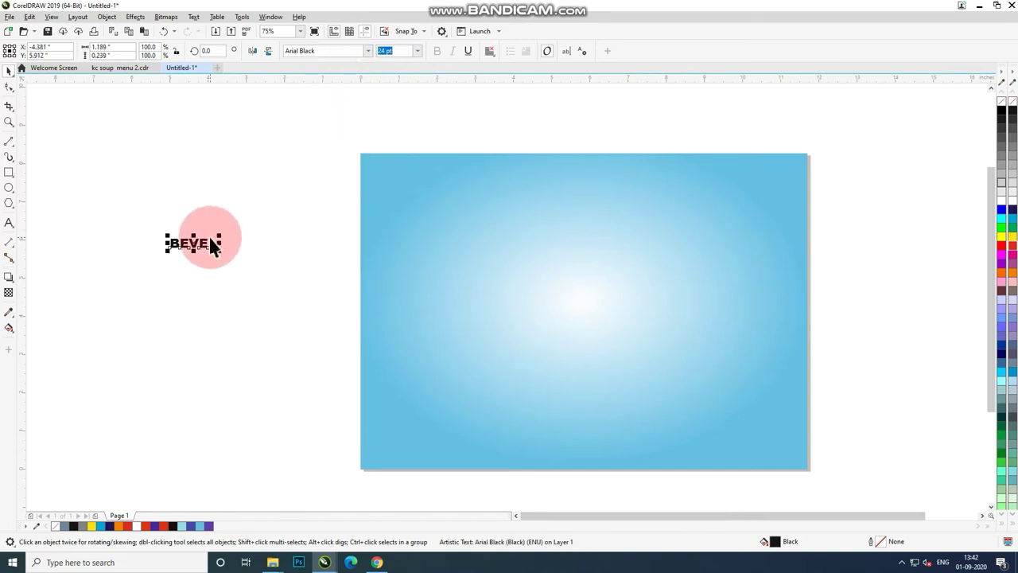
# - Centre BEVEL on the page and scale it up into large text
pyautogui.press('p')
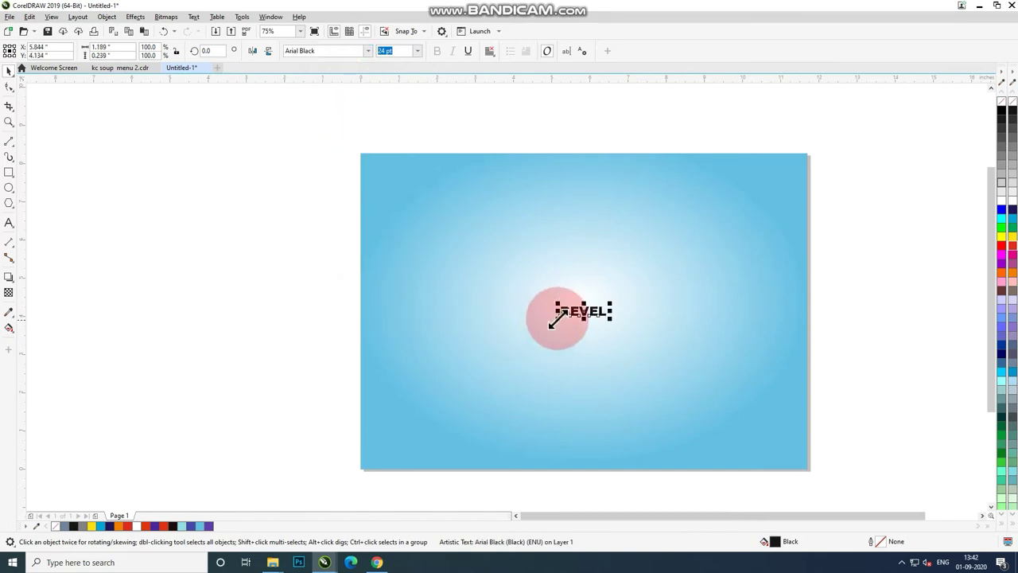
pyautogui.moveTo(557, 316); pyautogui.dragTo(486, 375)
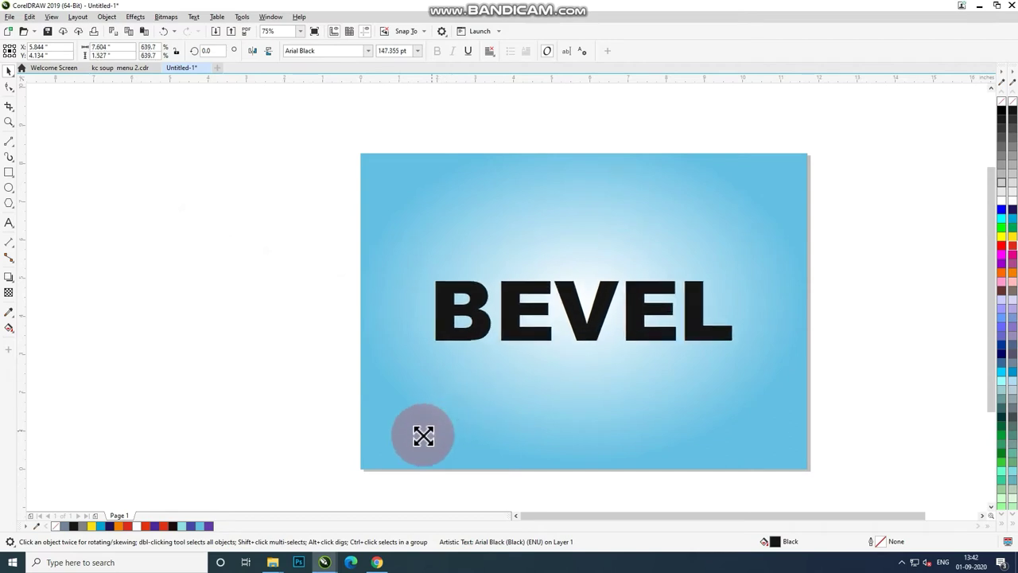
pyautogui.moveTo(423, 435); pyautogui.dragTo(411, 439)
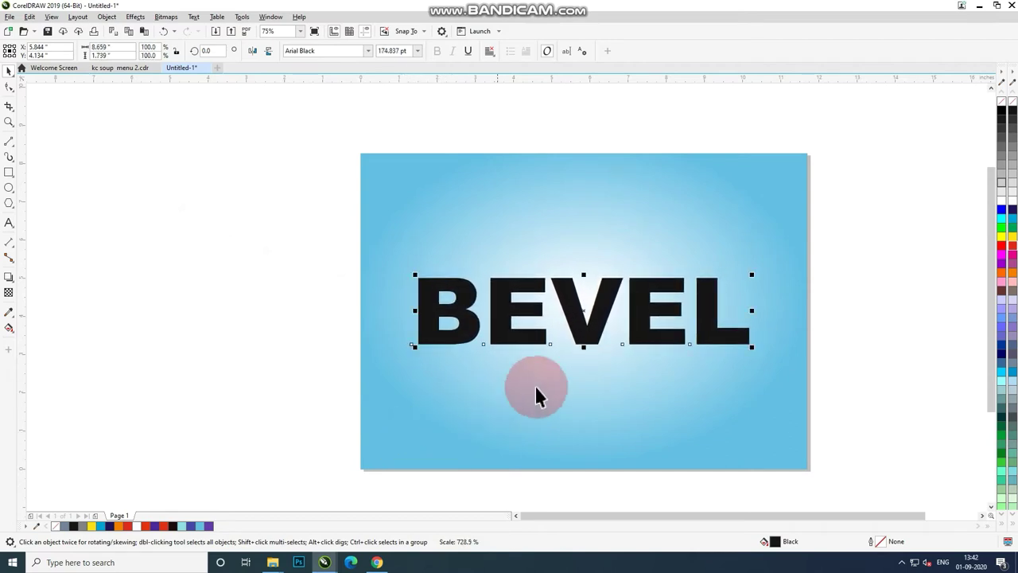
pyautogui.moveTo(584, 347); pyautogui.dragTo(580, 350)
# - Widen BEVEL's letter spacing and scale it further to about 213 pt
pyautogui.click(8, 87)
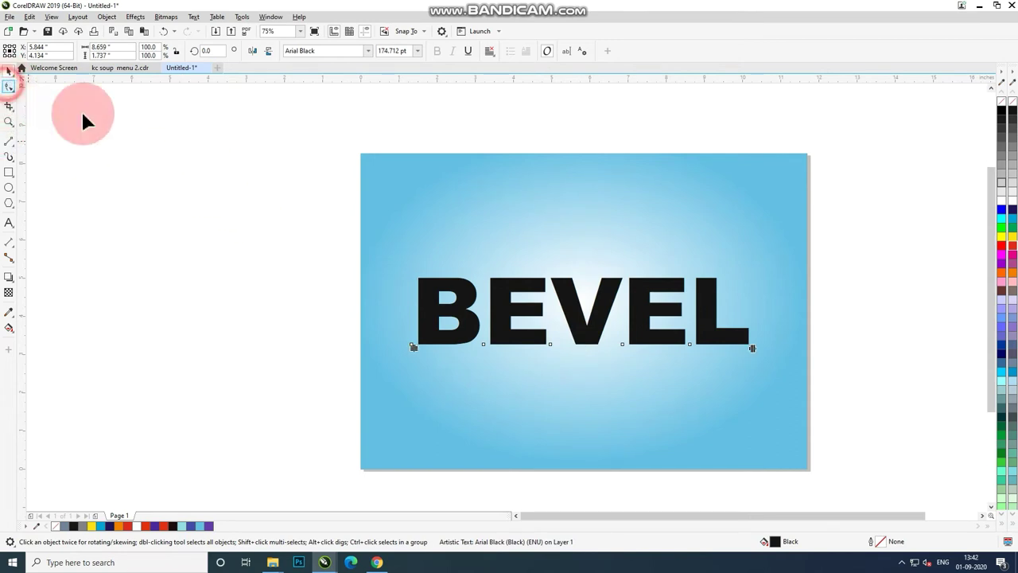
pyautogui.moveTo(752, 348); pyautogui.dragTo(775, 351)
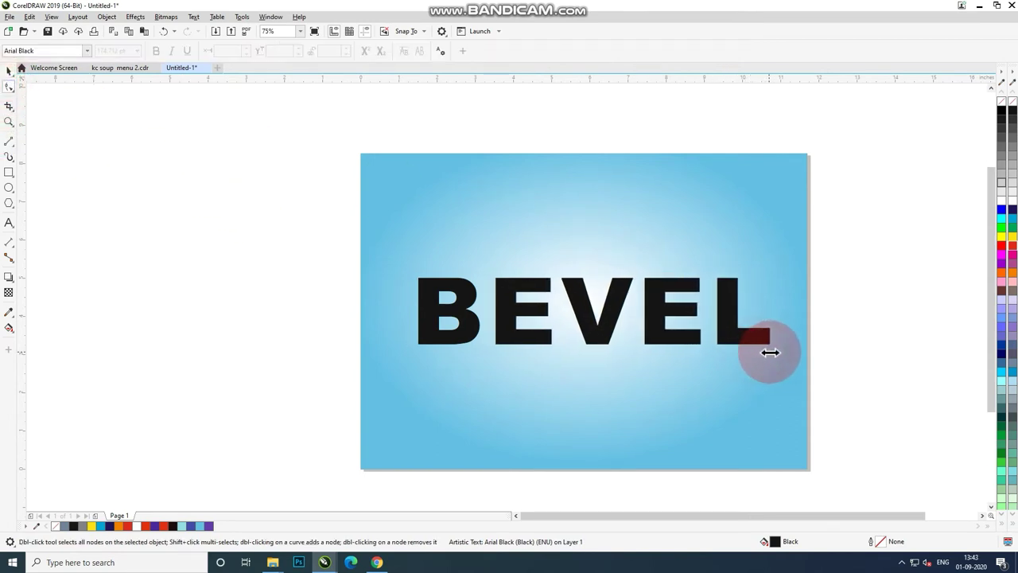
pyautogui.click(8, 70)
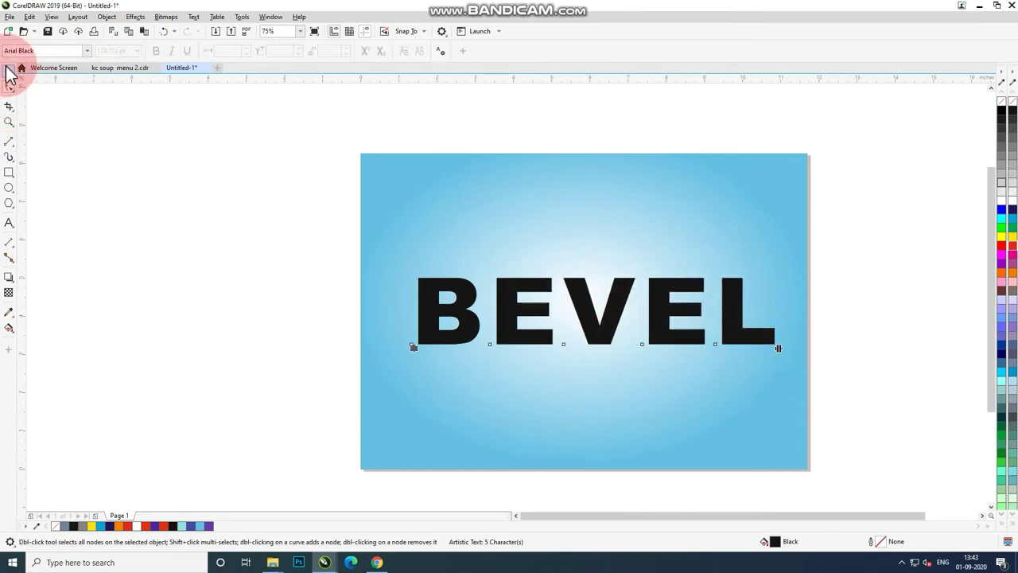
pyautogui.moveTo(597, 275); pyautogui.dragTo(600, 268)
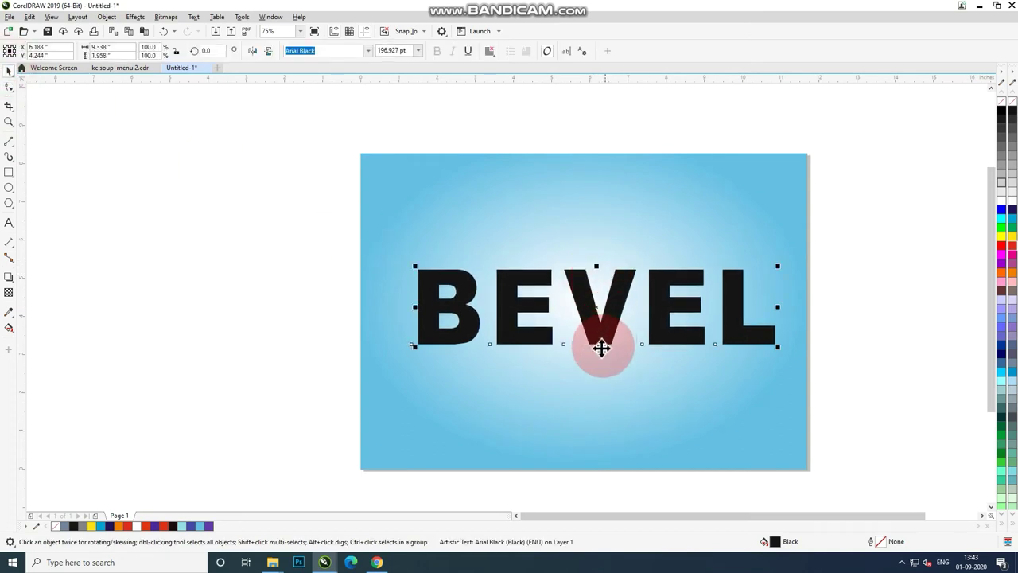
pyautogui.moveTo(408, 350); pyautogui.dragTo(385, 372)
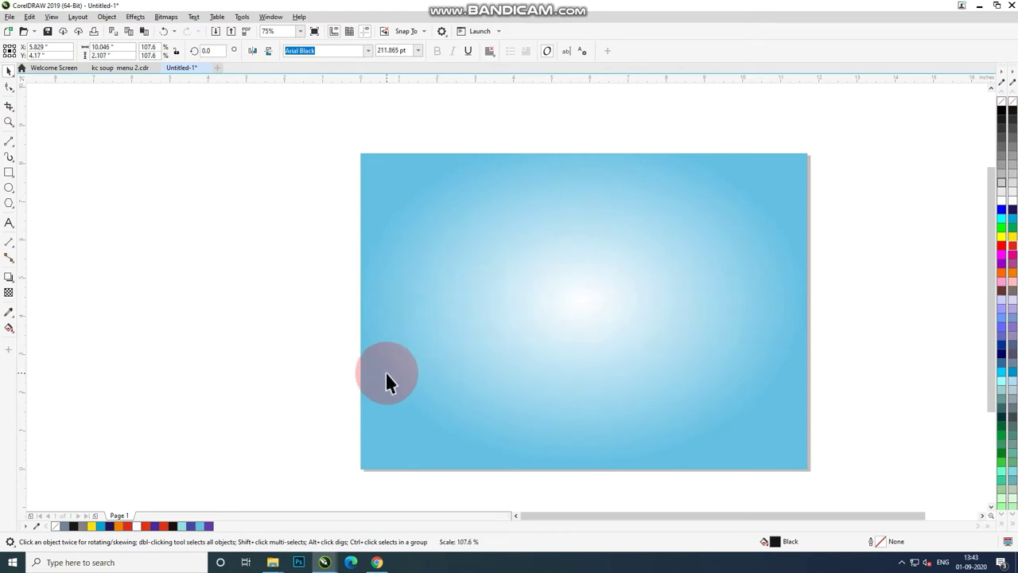
pyautogui.moveTo(778, 357); pyautogui.dragTo(781, 359)
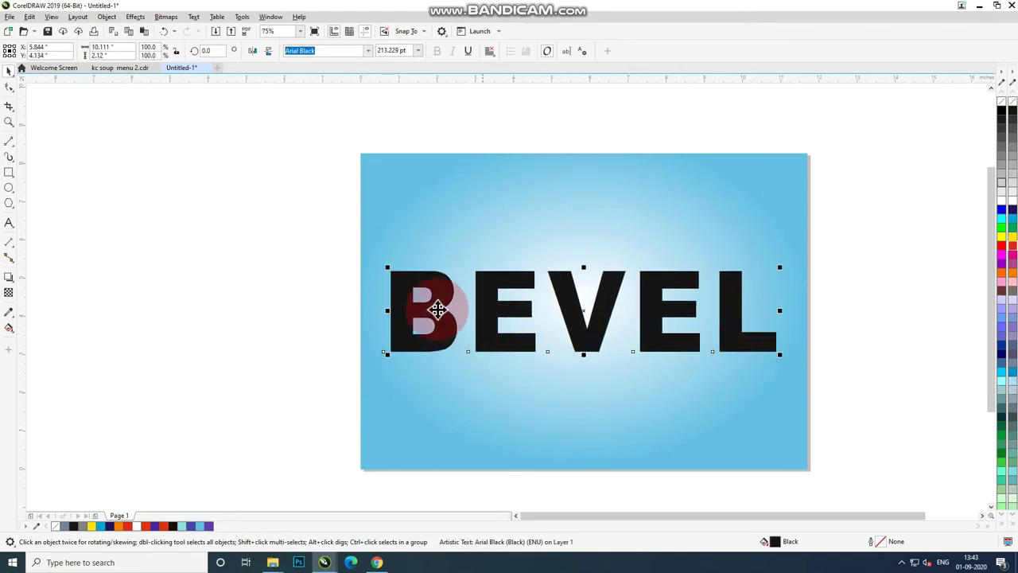
# - Fill the BEVEL text blue, after briefly trying light teal
pyautogui.click(273, 284)
pyautogui.click(434, 280)
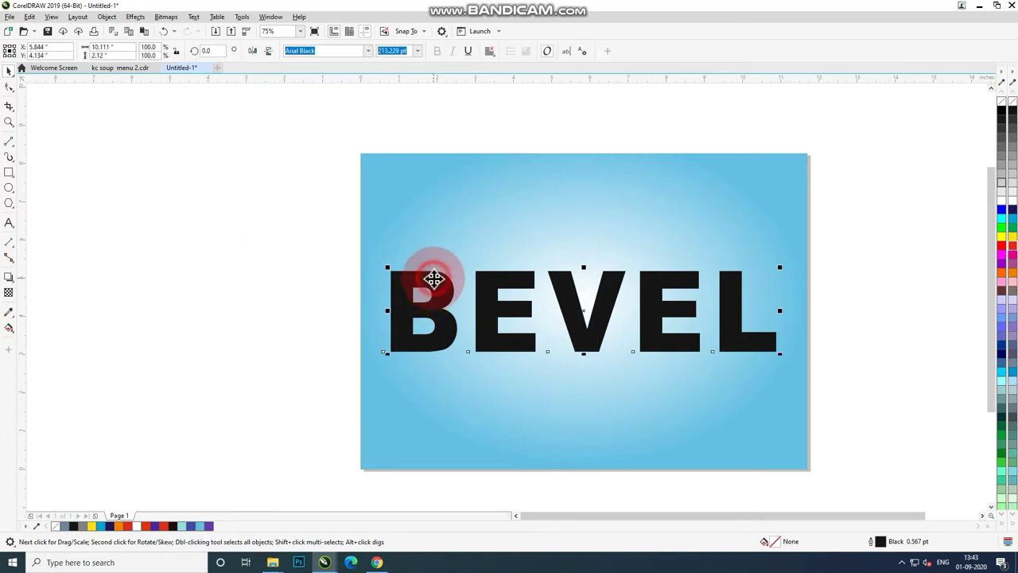
pyautogui.click(198, 526)
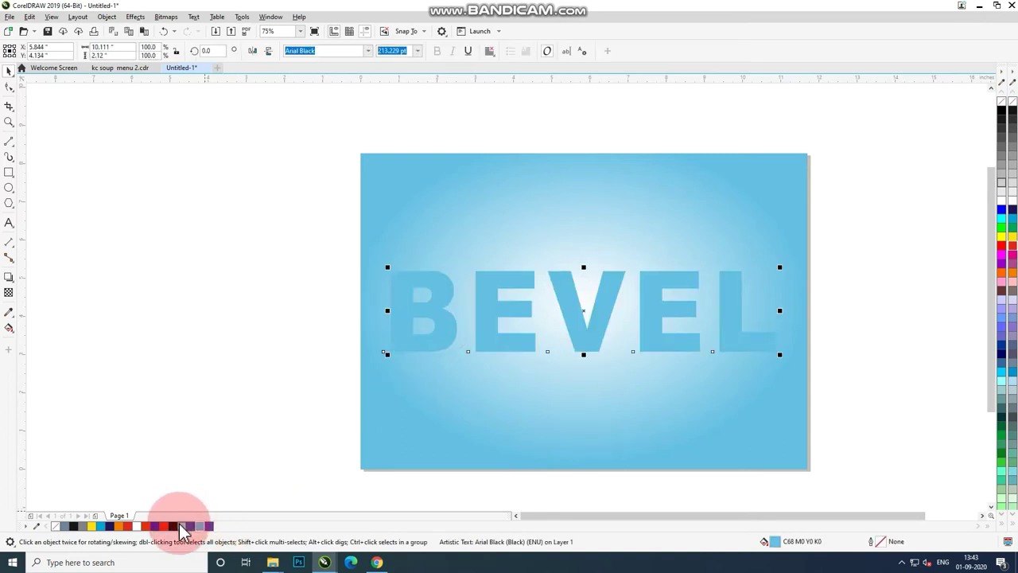
pyautogui.click(183, 525)
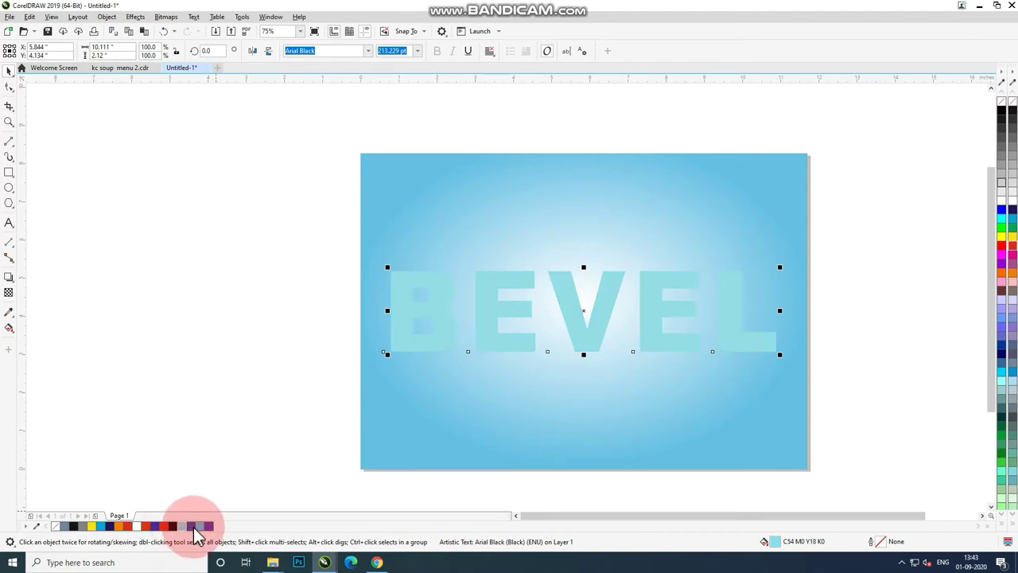
pyautogui.click(199, 526)
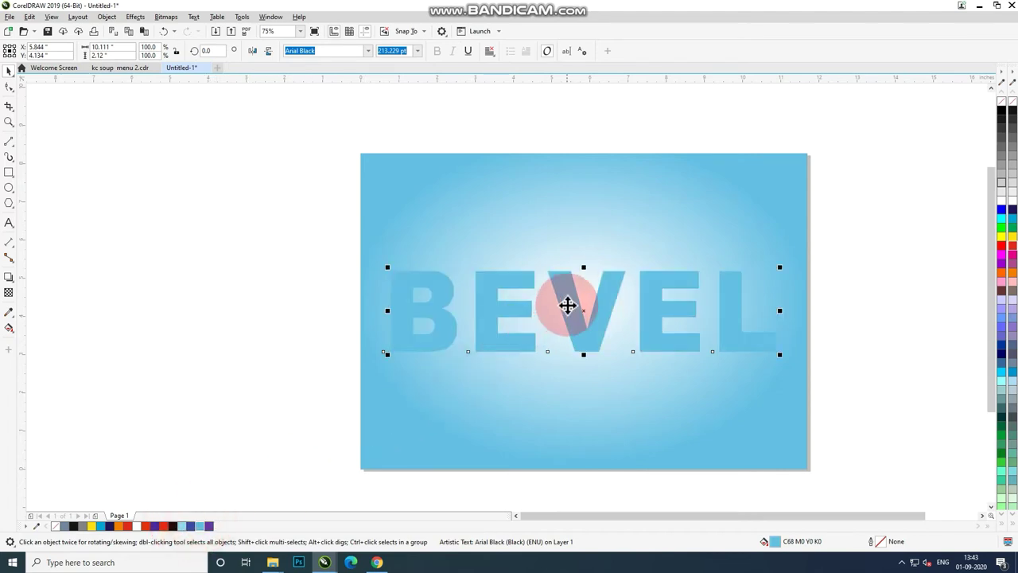
# - Copy and paste a duplicate of BEVEL and fill it light teal (C54 M0 Y18 K0)
pyautogui.rightClick(568, 307)
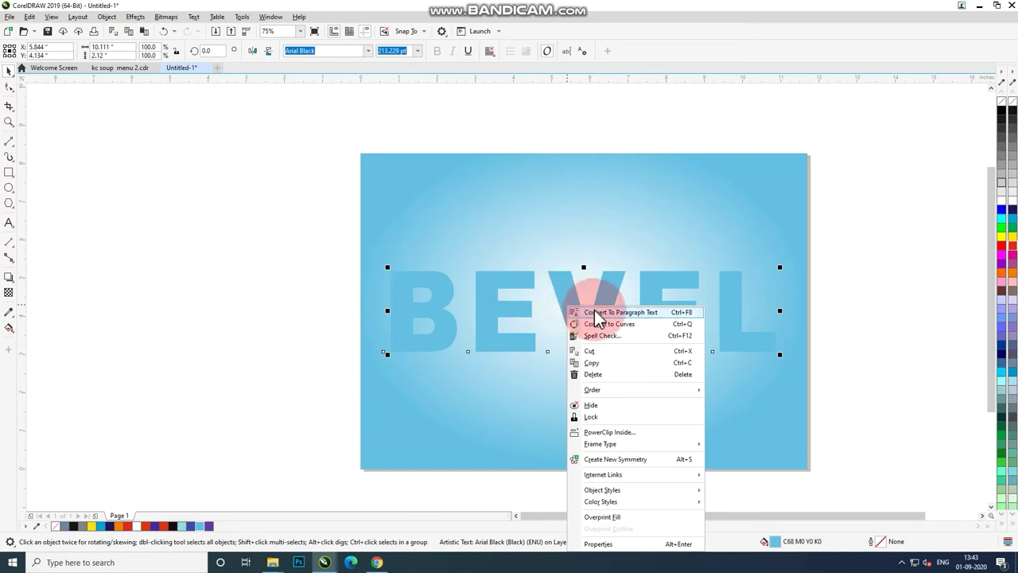
pyautogui.click(609, 364)
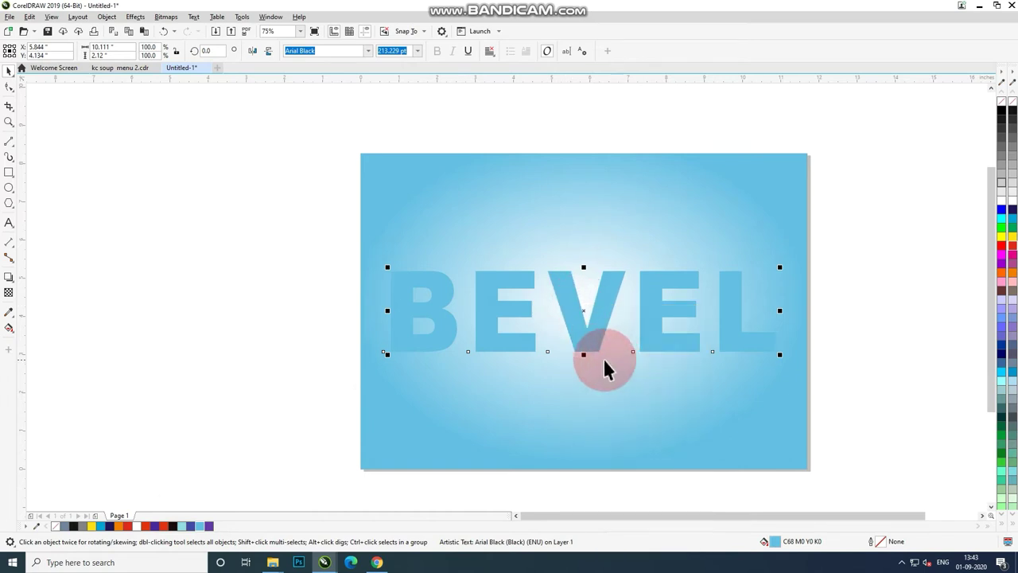
pyautogui.click(311, 292)
pyautogui.rightClick(311, 295)
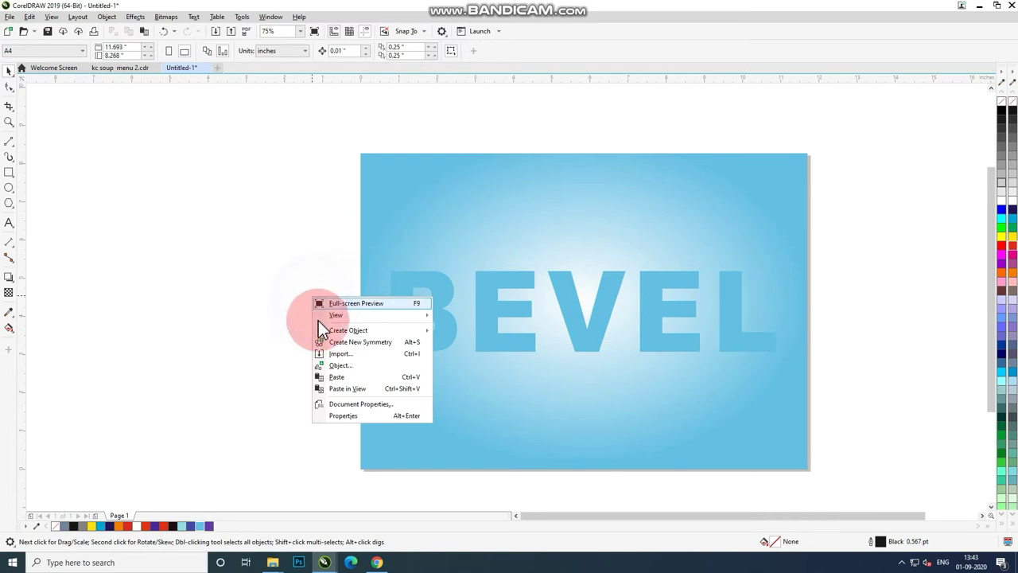
pyautogui.click(343, 389)
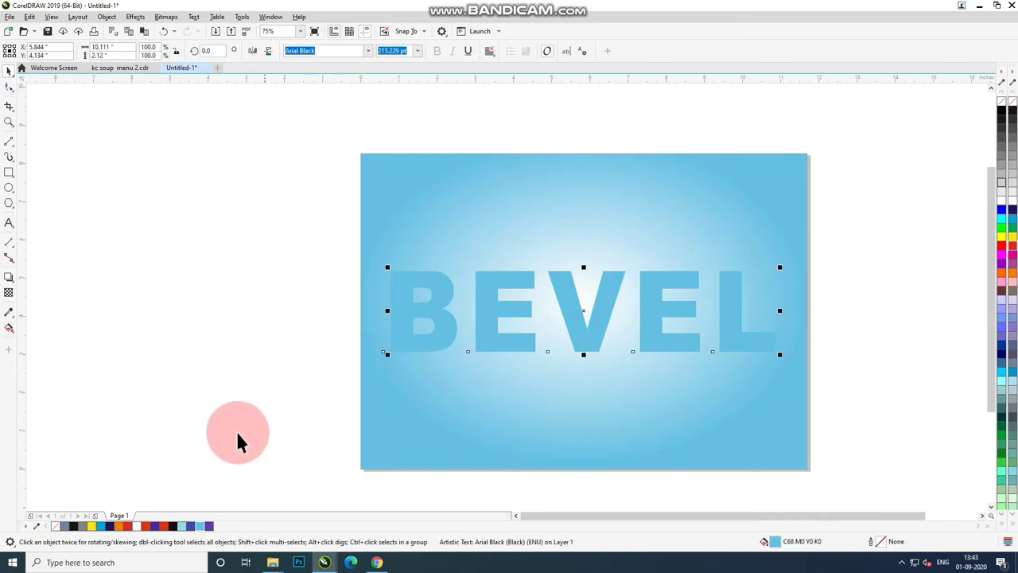
pyautogui.click(182, 527)
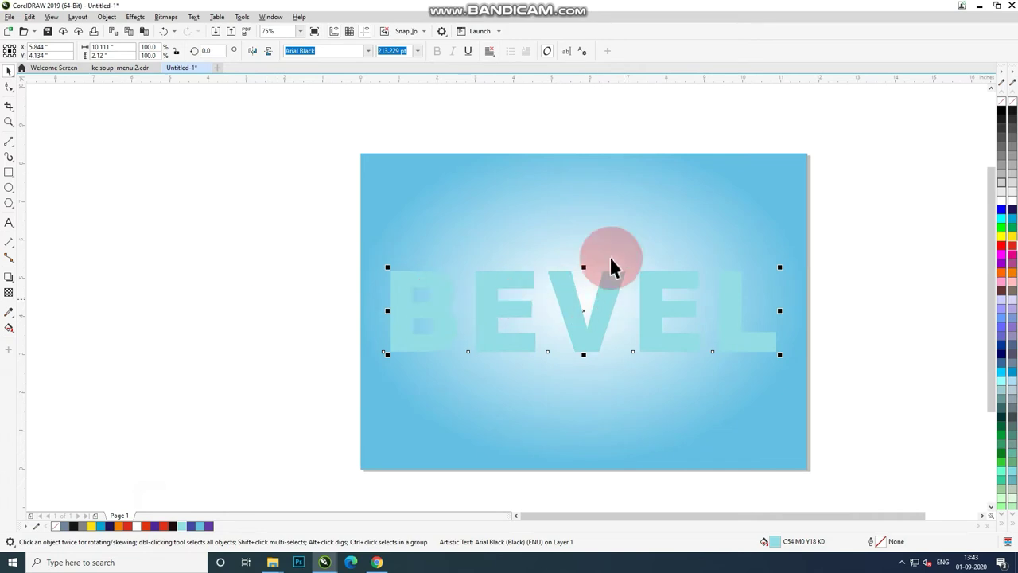
# - Apply an Effects > Bevel with Soft edge, To center, lit from direction 206
pyautogui.click(135, 17)
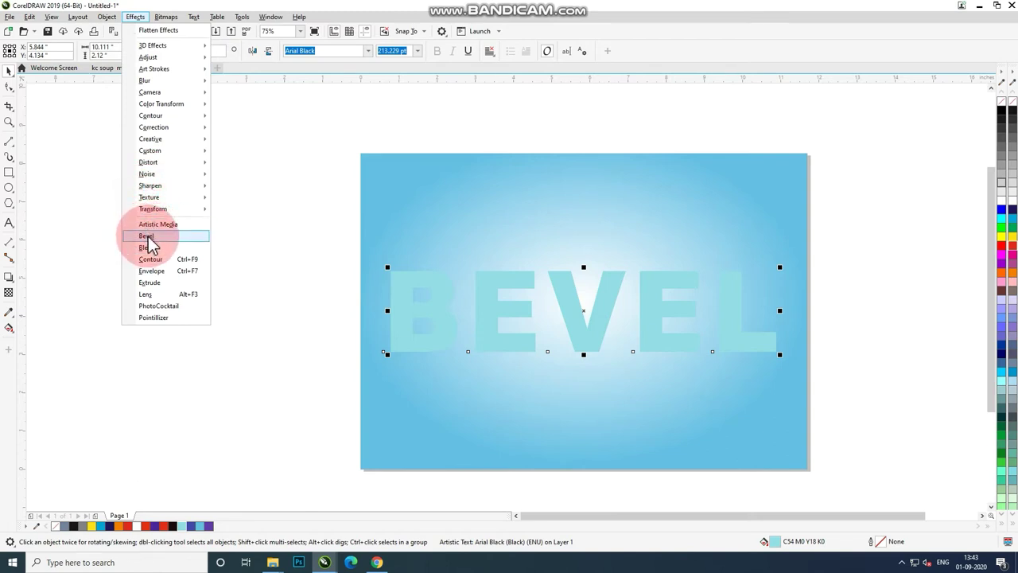
pyautogui.click(147, 237)
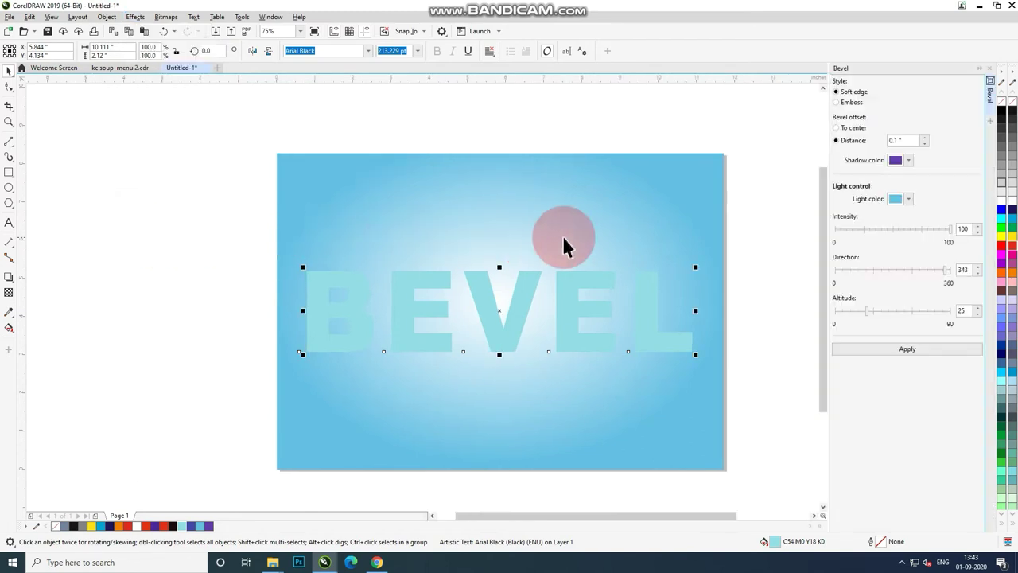
pyautogui.click(875, 349)
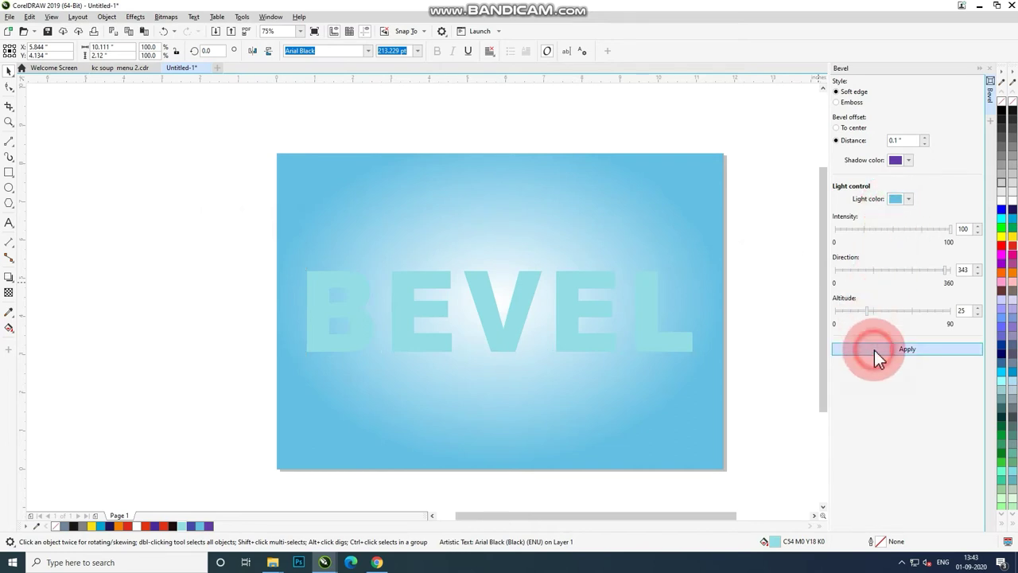
pyautogui.click(836, 128)
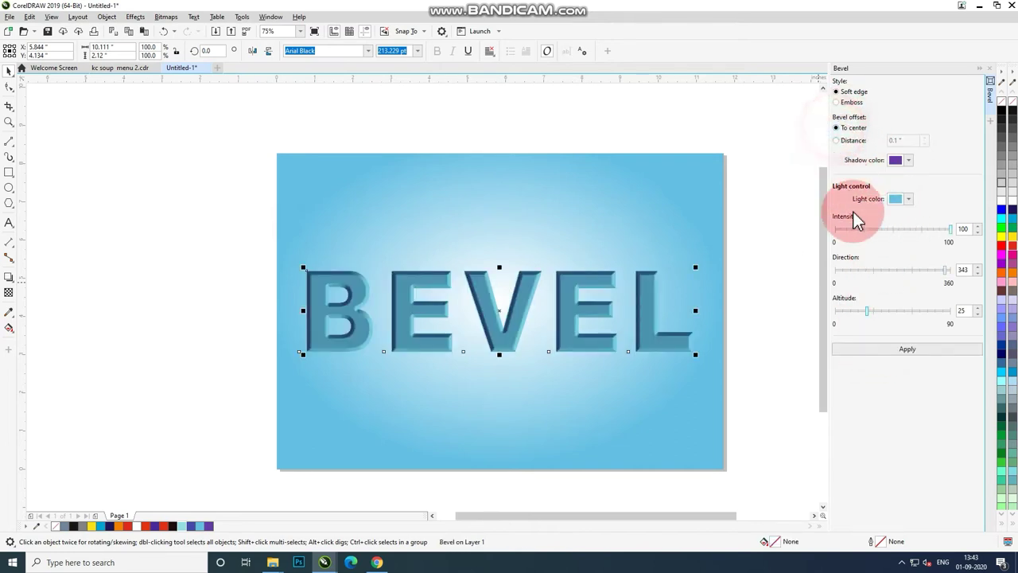
pyautogui.click(873, 351)
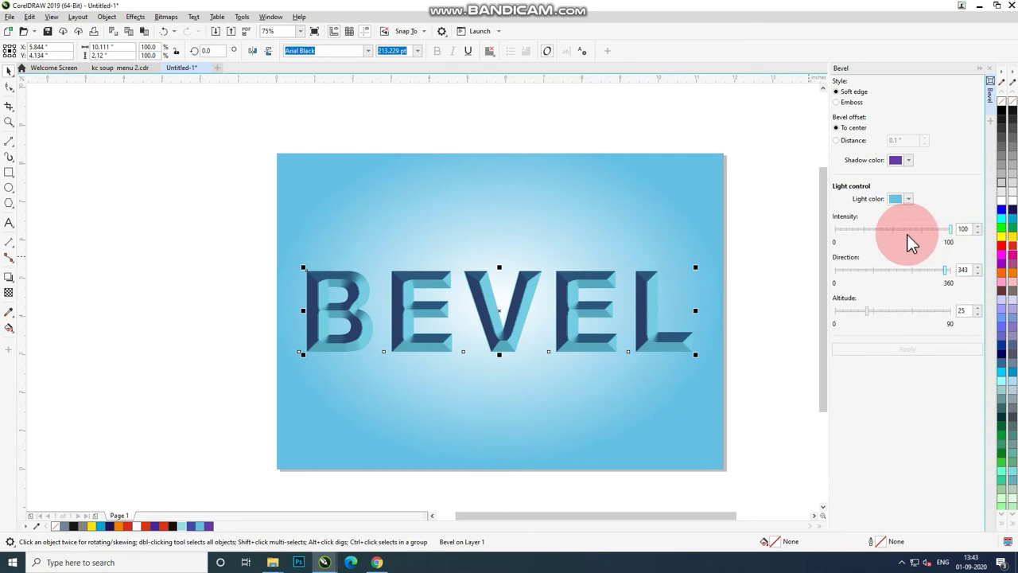
pyautogui.click(903, 270)
pyautogui.click(882, 347)
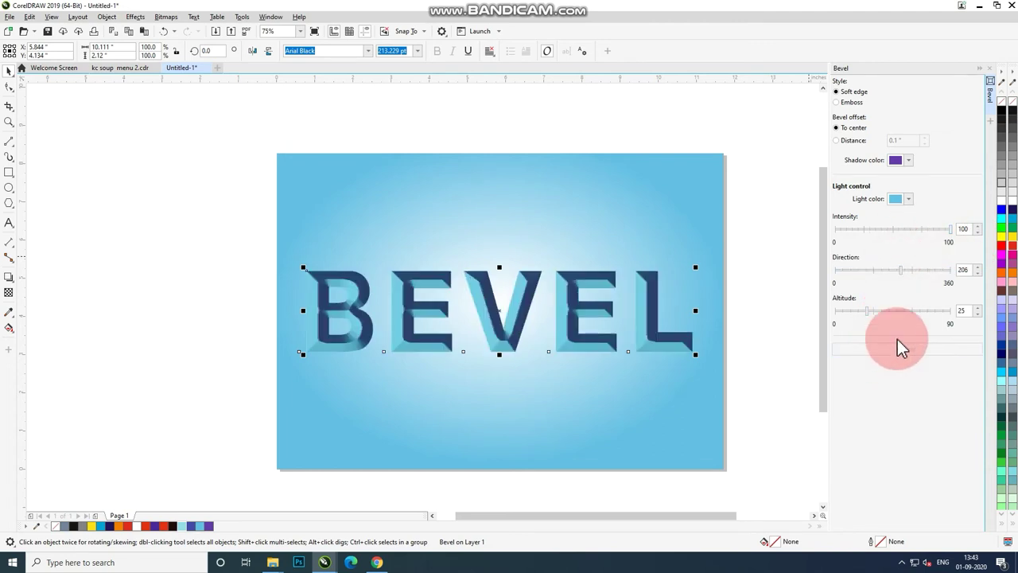
# - Try light altitudes 72, 33 and 7, settling on an altitude of 21
pyautogui.click(928, 310)
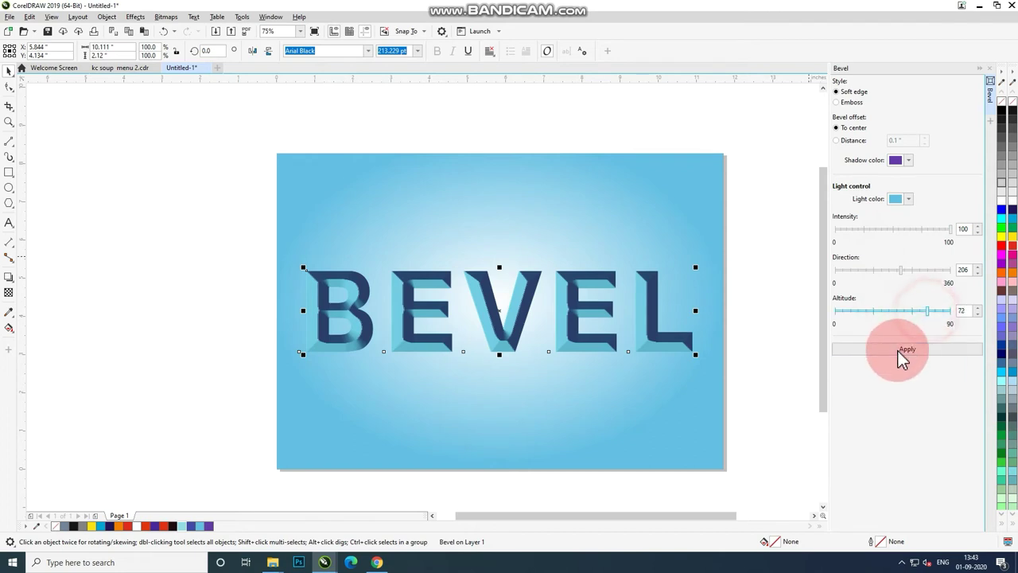
pyautogui.click(898, 351)
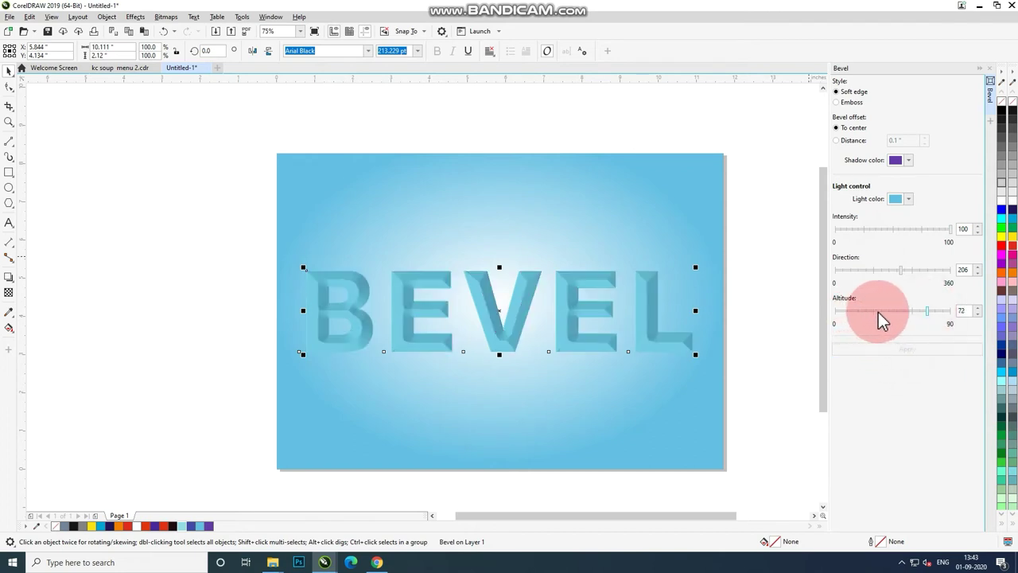
pyautogui.click(876, 311)
pyautogui.click(873, 350)
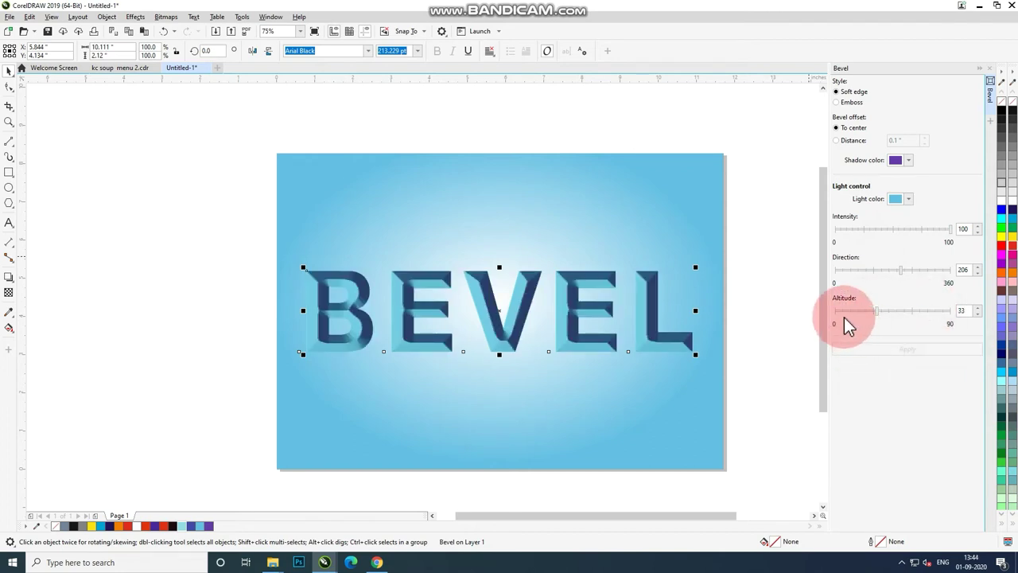
pyautogui.click(842, 310)
pyautogui.click(861, 349)
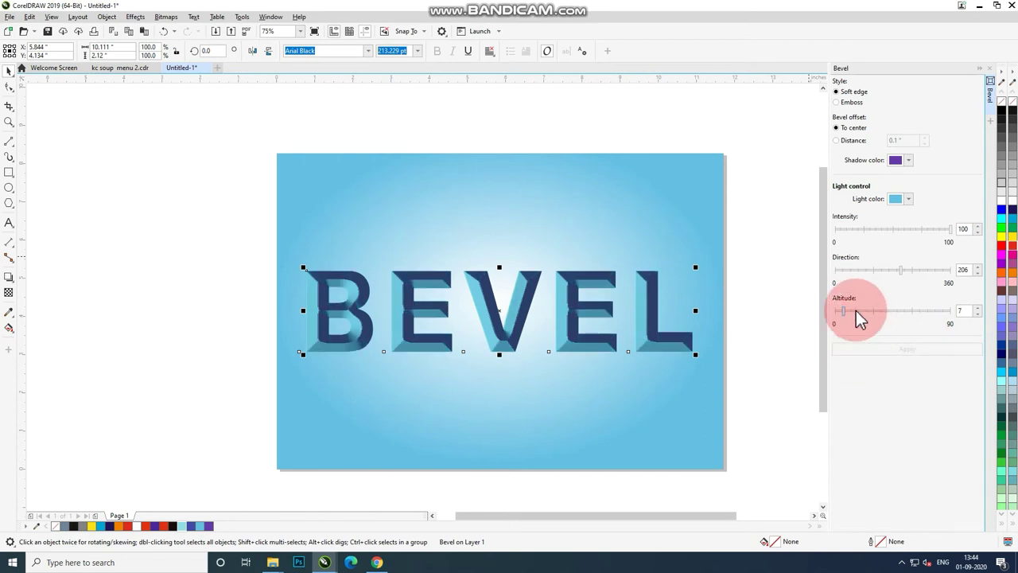
pyautogui.click(859, 310)
pyautogui.click(875, 345)
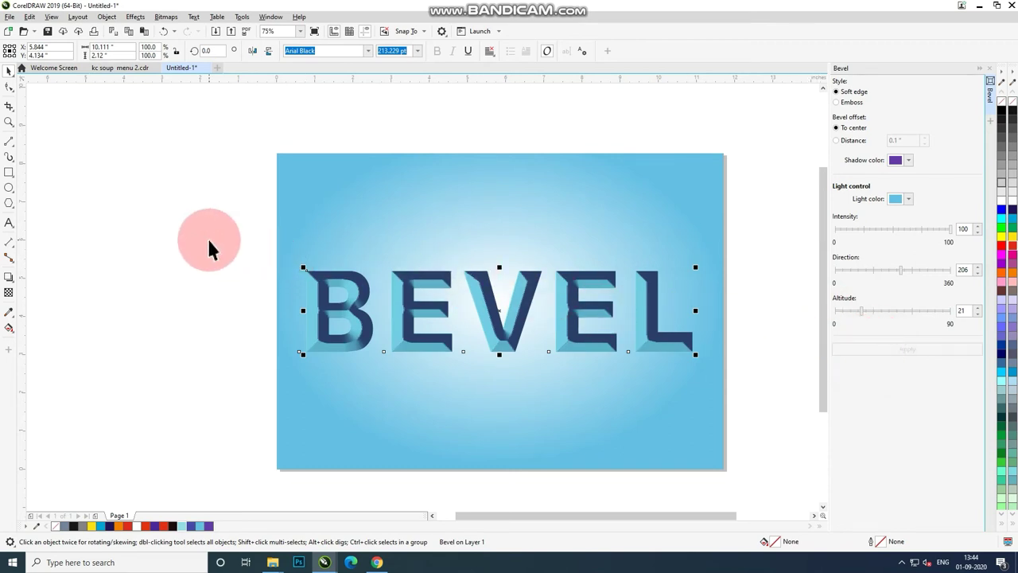
# - Move the bevelled BEVEL up near the page top and select the lower BEVEL
pyautogui.moveTo(198, 230); pyautogui.dragTo(729, 377)
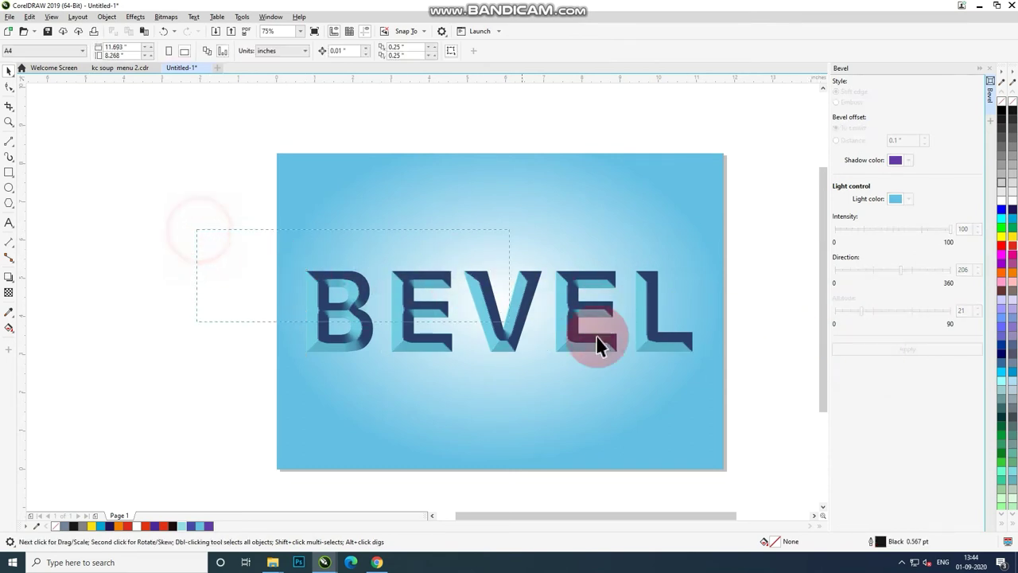
pyautogui.moveTo(663, 342); pyautogui.dragTo(666, 253)
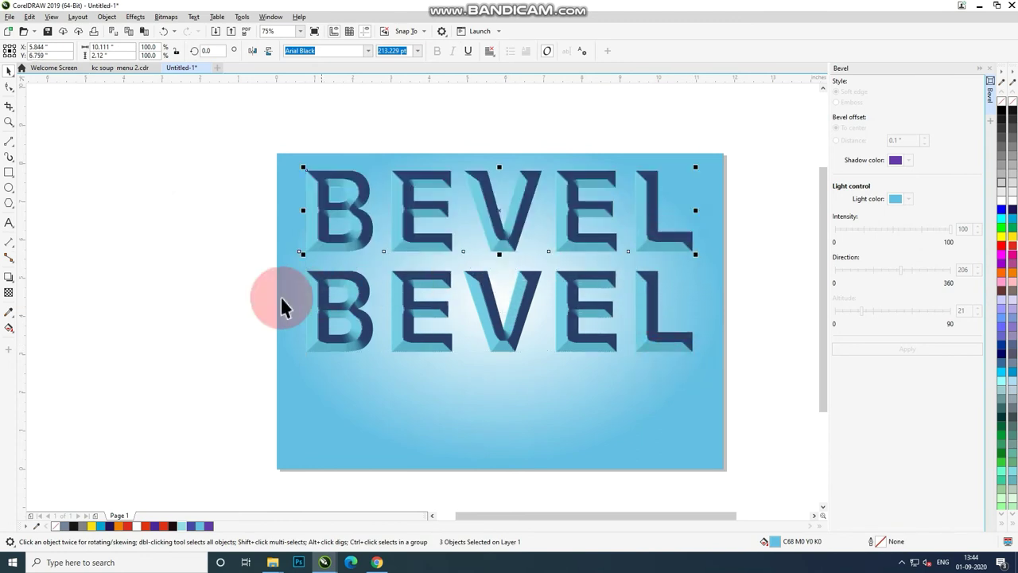
pyautogui.click(229, 309)
pyautogui.click(336, 310)
pyautogui.press('F10')
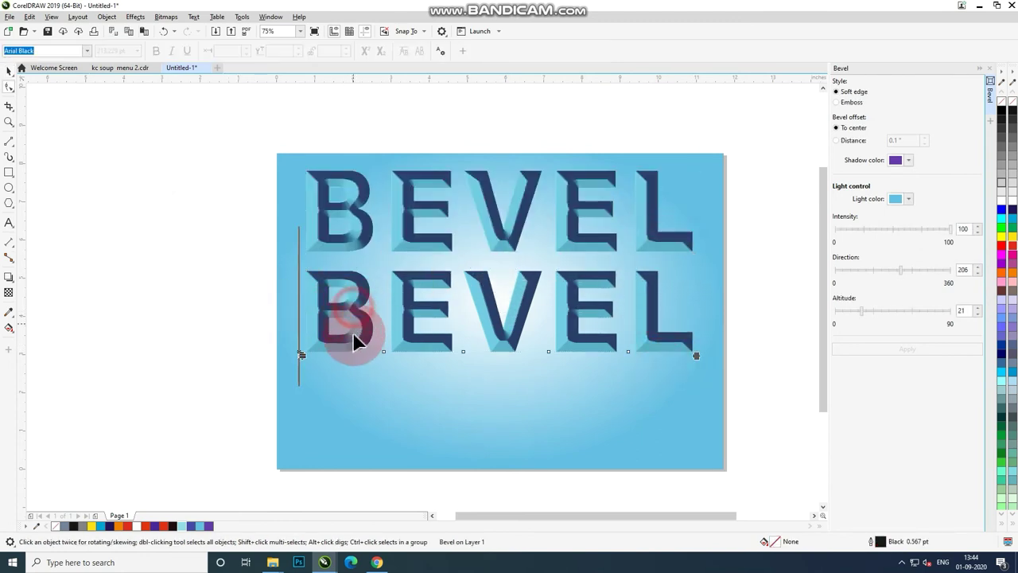
# - Nudge the lower flat blue BEVEL slightly down beneath the bevelled one
pyautogui.click(8, 70)
pyautogui.click(406, 313)
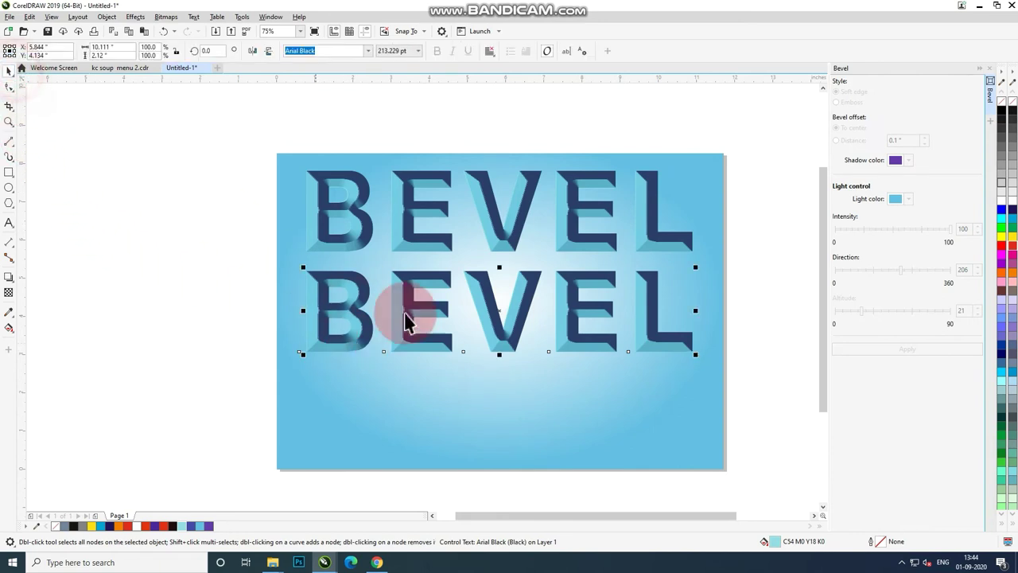
pyautogui.click(494, 326)
pyautogui.moveTo(500, 311); pyautogui.dragTo(460, 353)
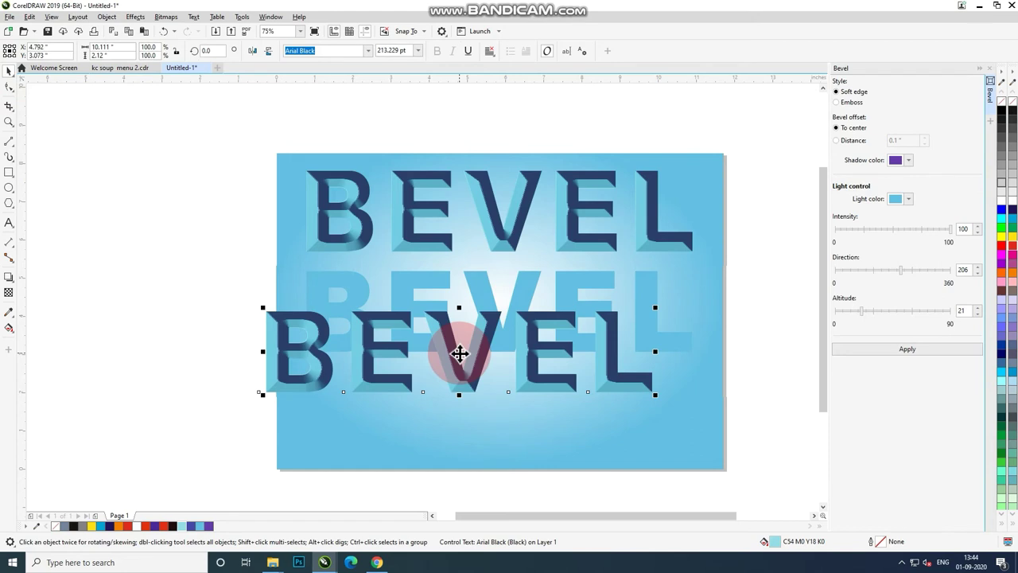
pyautogui.press('Escape')
pyautogui.click(436, 308)
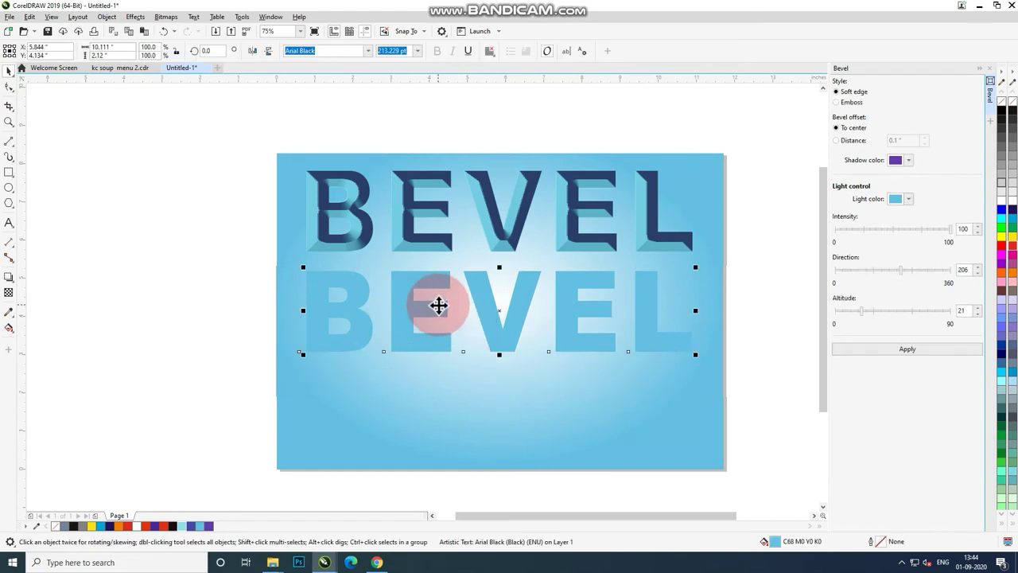
pyautogui.moveTo(438, 305); pyautogui.dragTo(438, 316)
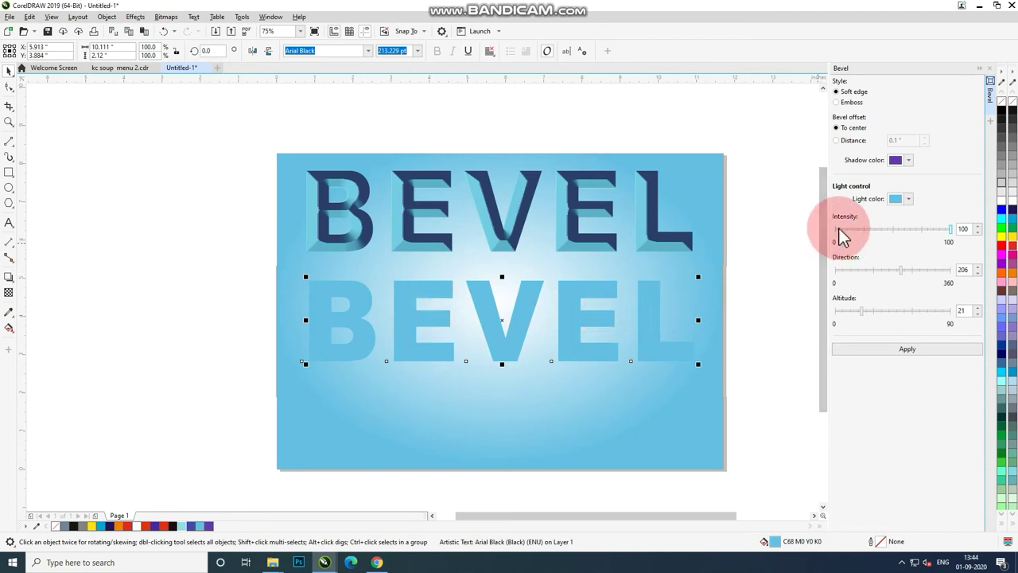
# - Try an Emboss bevel, then switch to a Soft edge bevel offset by 0.1" distance
pyautogui.click(836, 103)
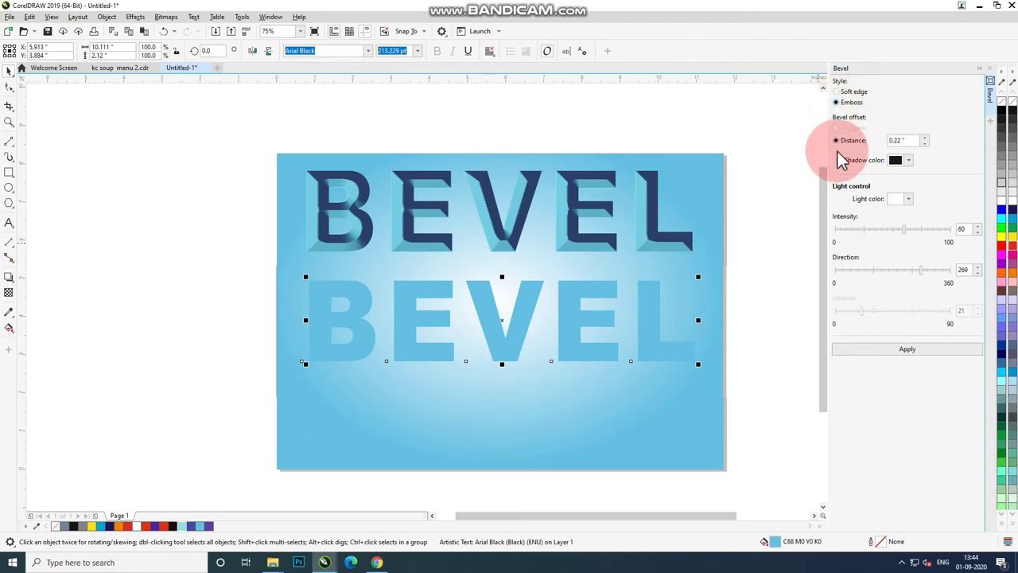
pyautogui.click(871, 354)
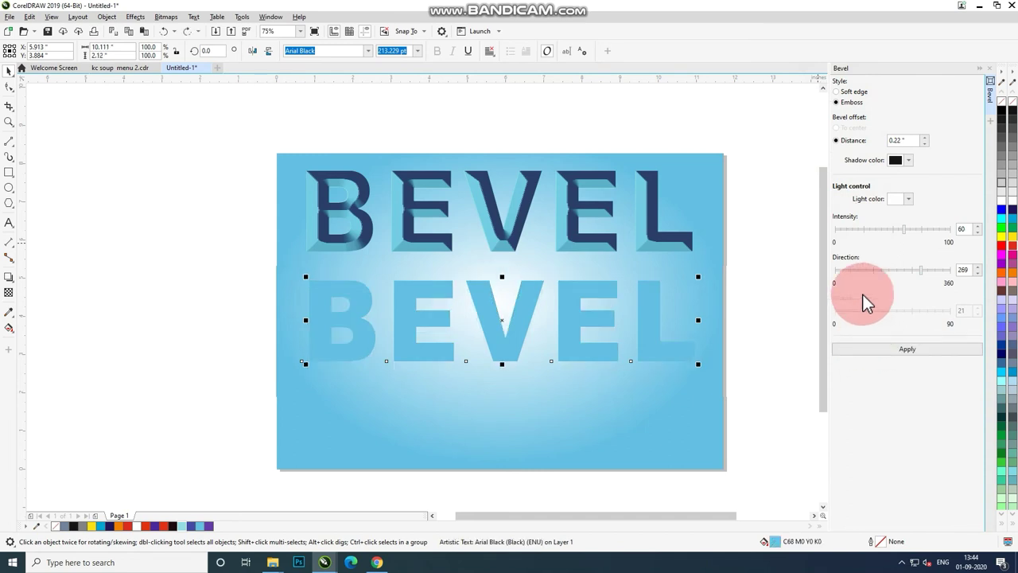
pyautogui.click(751, 117)
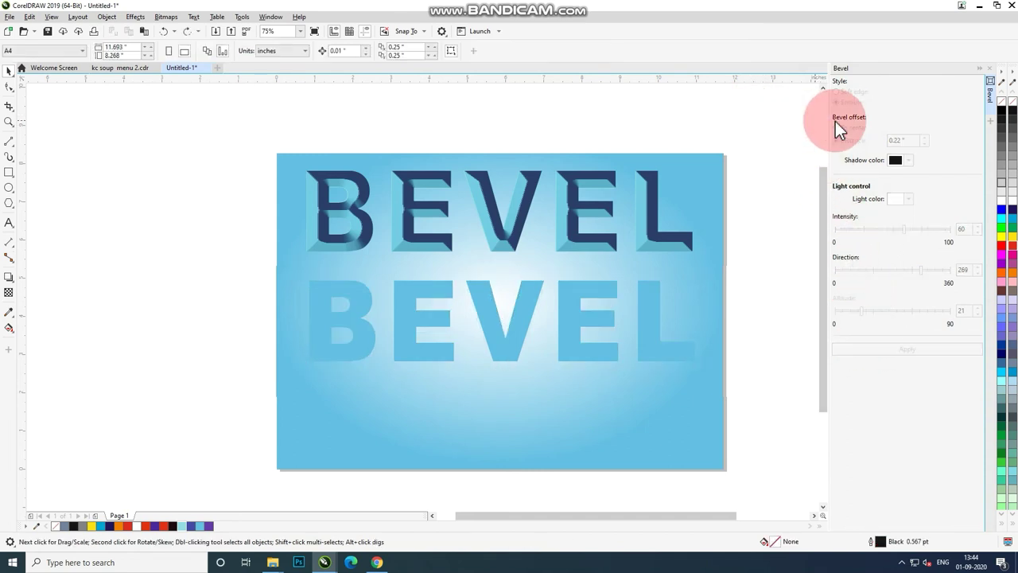
pyautogui.click(612, 298)
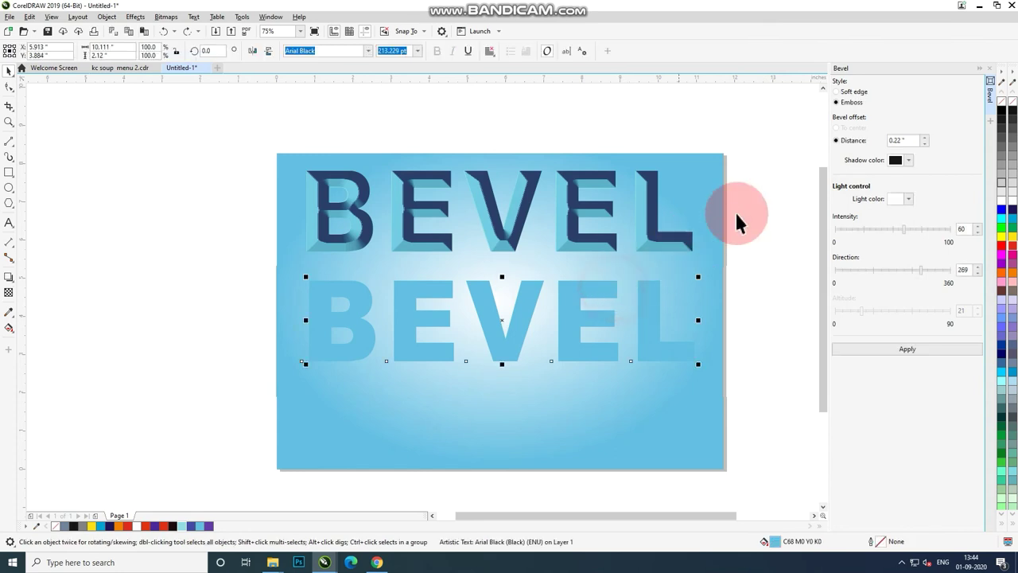
pyautogui.click(836, 92)
pyautogui.click(841, 141)
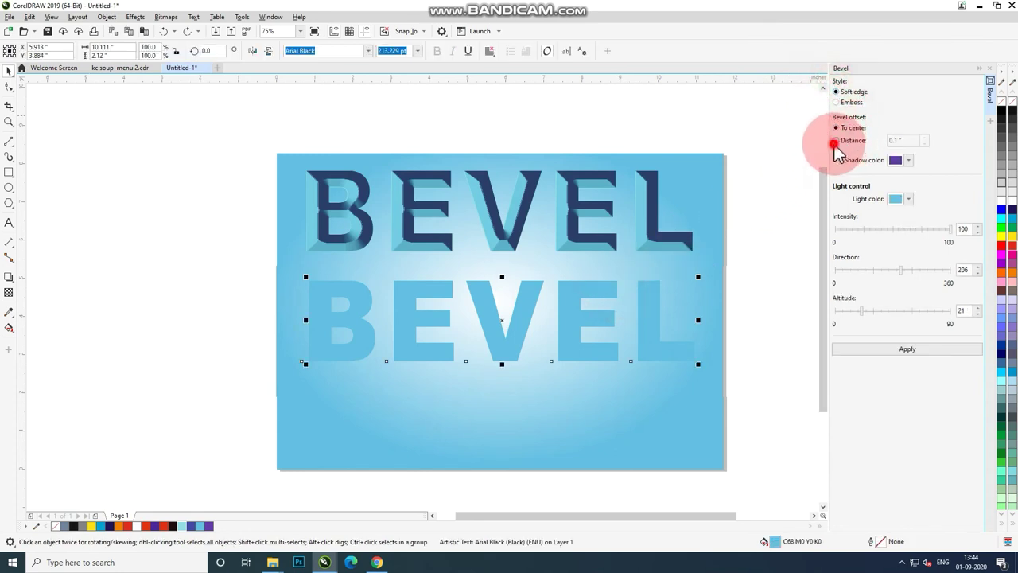
pyautogui.click(867, 350)
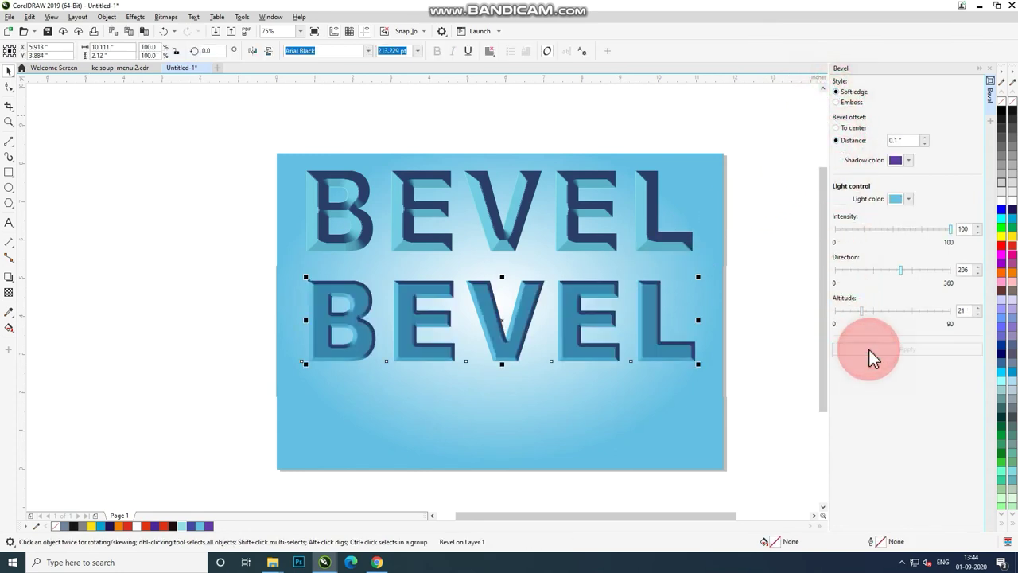
# - Try light altitudes 74 and 1, then settle the altitude at 23
pyautogui.moveTo(862, 311); pyautogui.dragTo(930, 310)
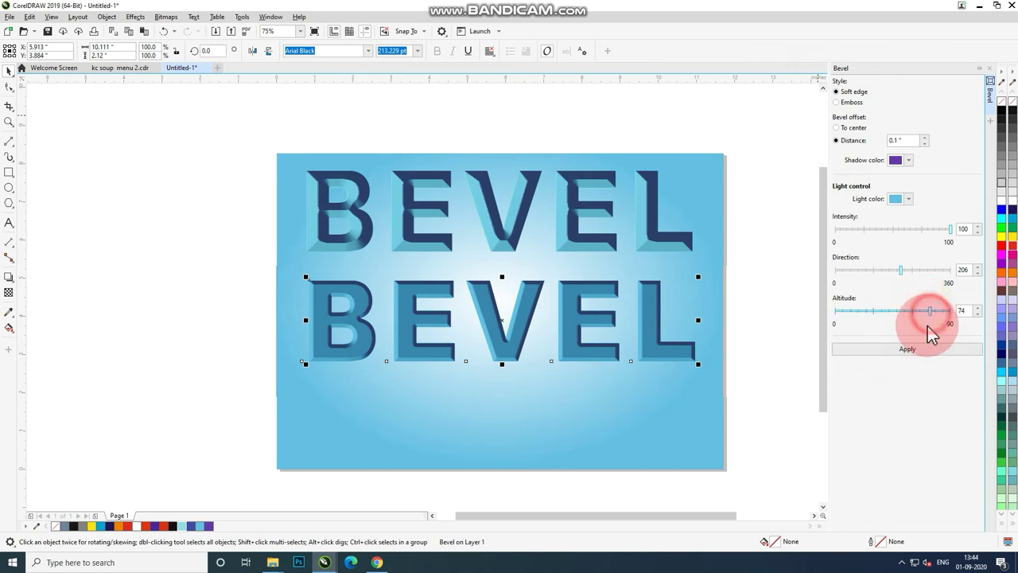
pyautogui.click(912, 350)
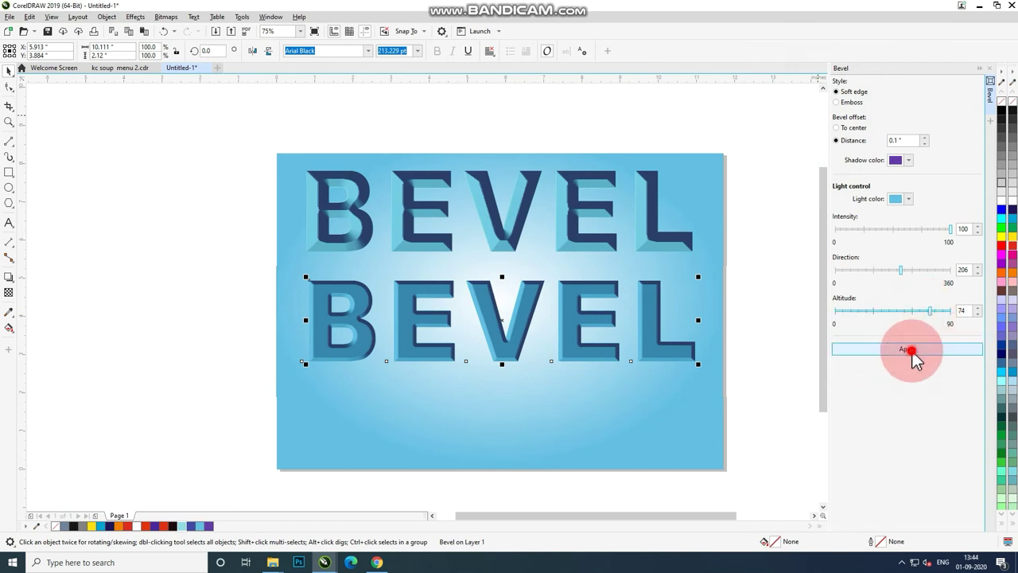
pyautogui.click(838, 310)
pyautogui.click(859, 348)
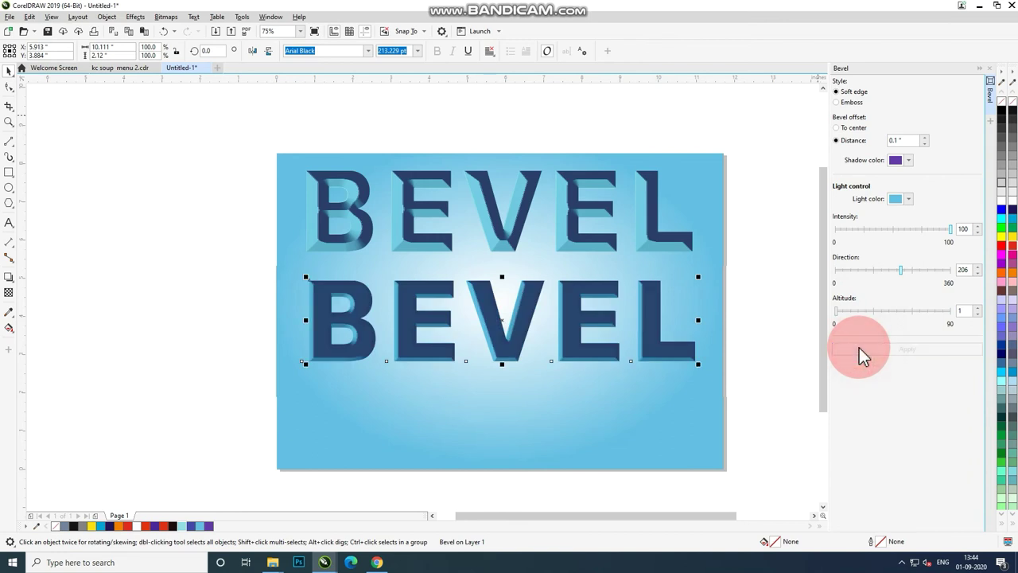
pyautogui.click(866, 316)
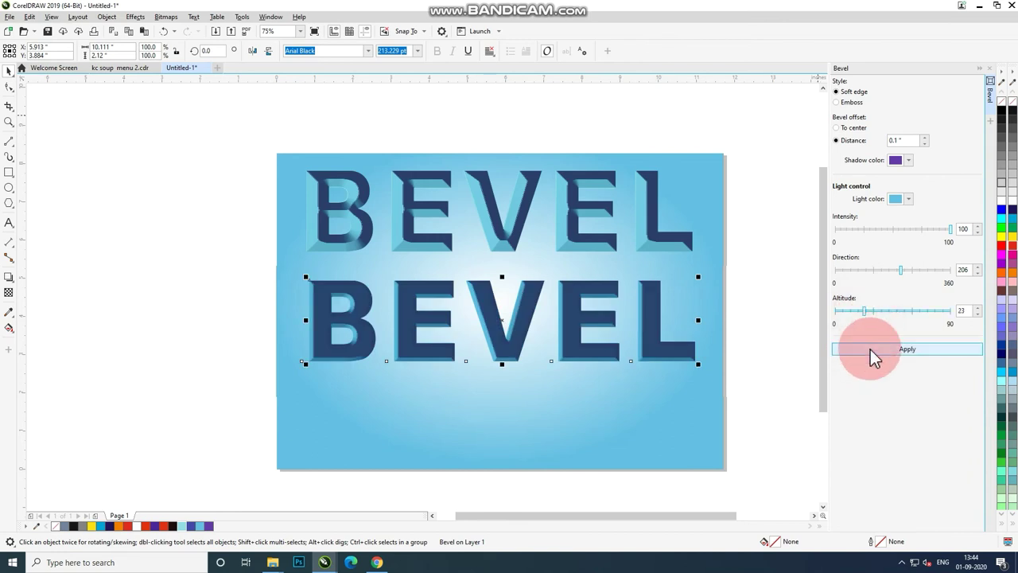
pyautogui.click(870, 350)
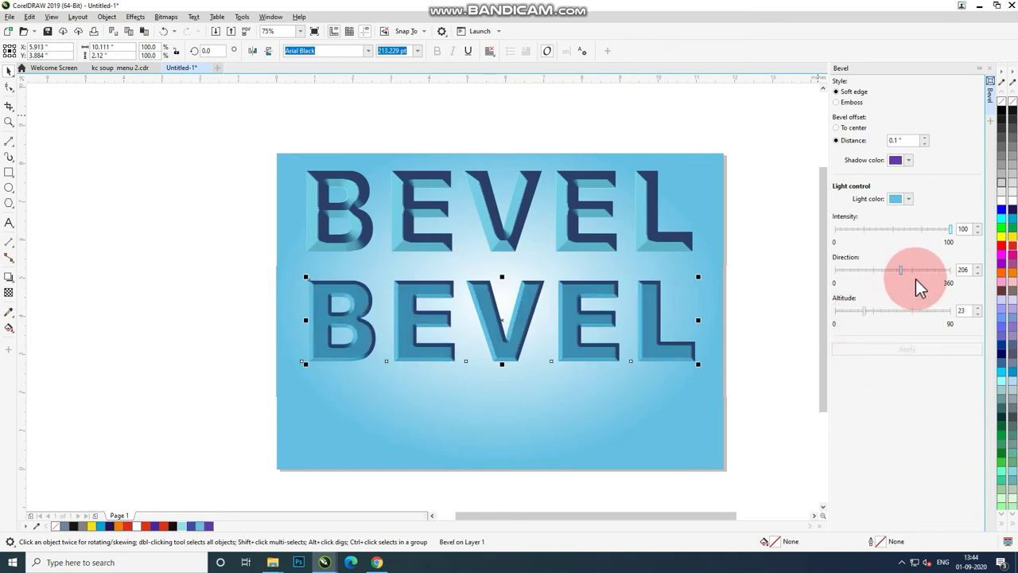
# - Try light directions 309 and 92, then set the direction to 200
pyautogui.moveTo(916, 288); pyautogui.dragTo(934, 270)
pyautogui.click(909, 350)
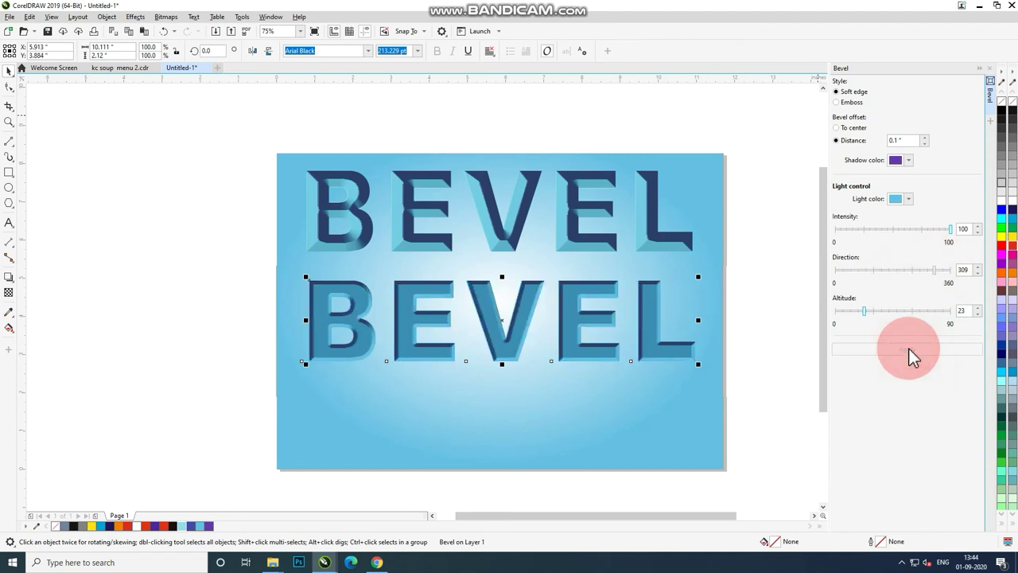
pyautogui.click(864, 270)
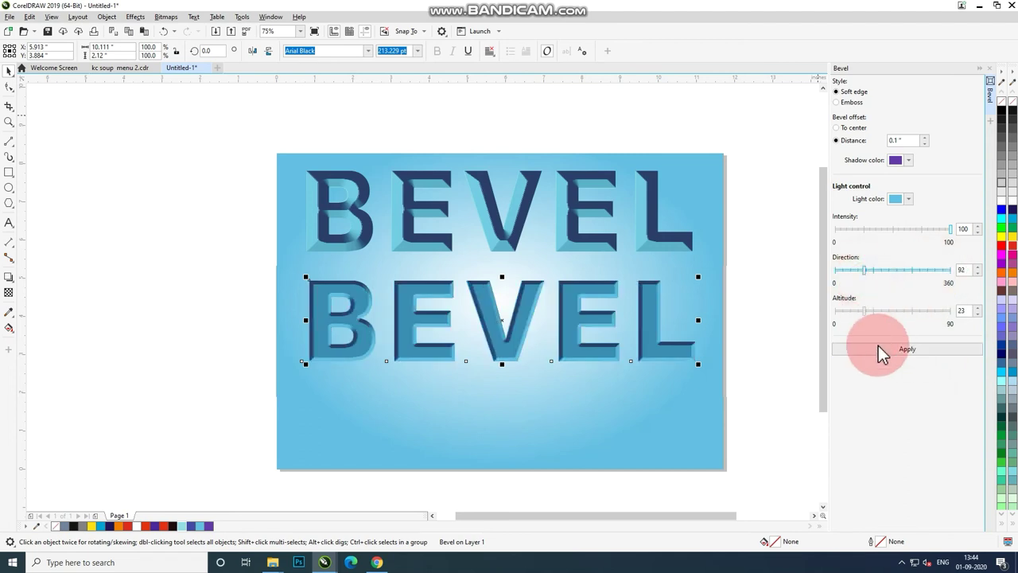
pyautogui.click(879, 350)
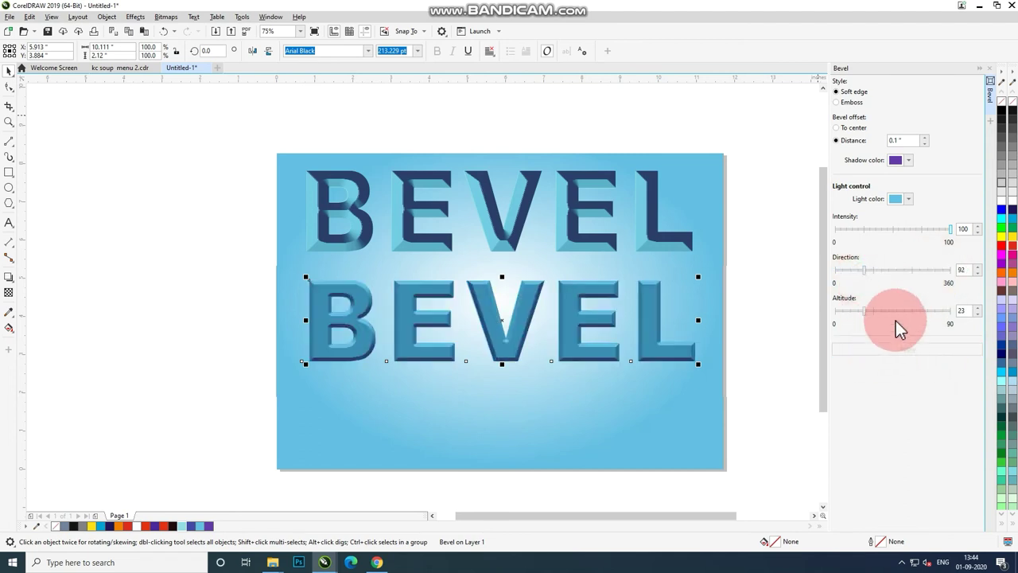
pyautogui.click(900, 272)
pyautogui.click(896, 351)
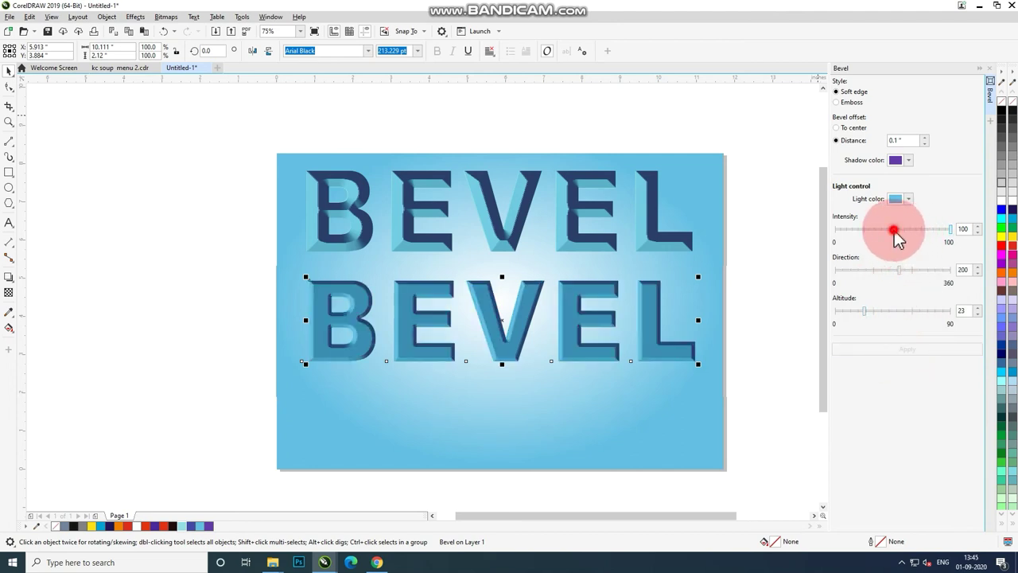
# - Try light intensity 50, then set intensity to 94 and deselect the word
pyautogui.click(893, 230)
pyautogui.click(896, 349)
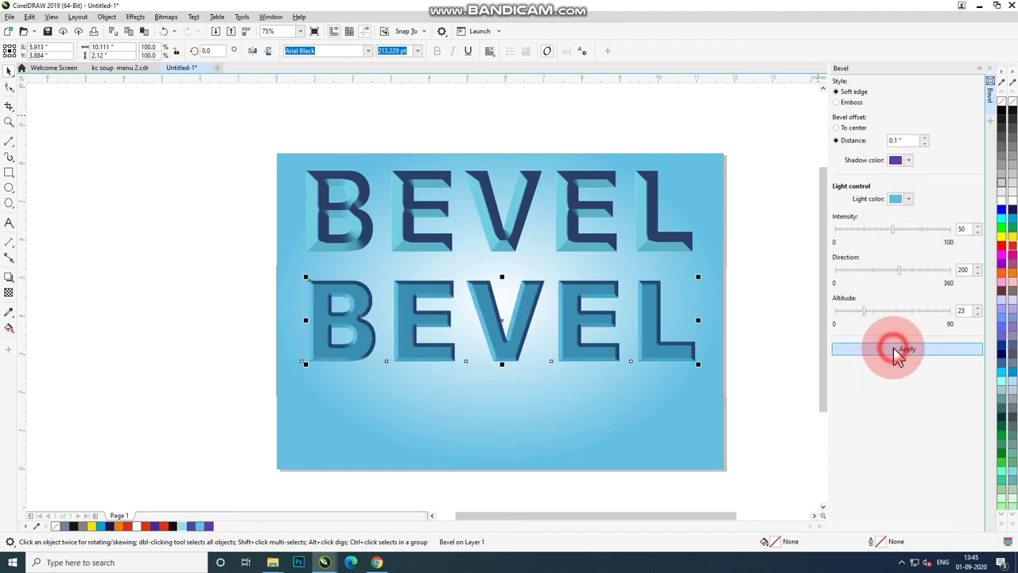
pyautogui.click(945, 229)
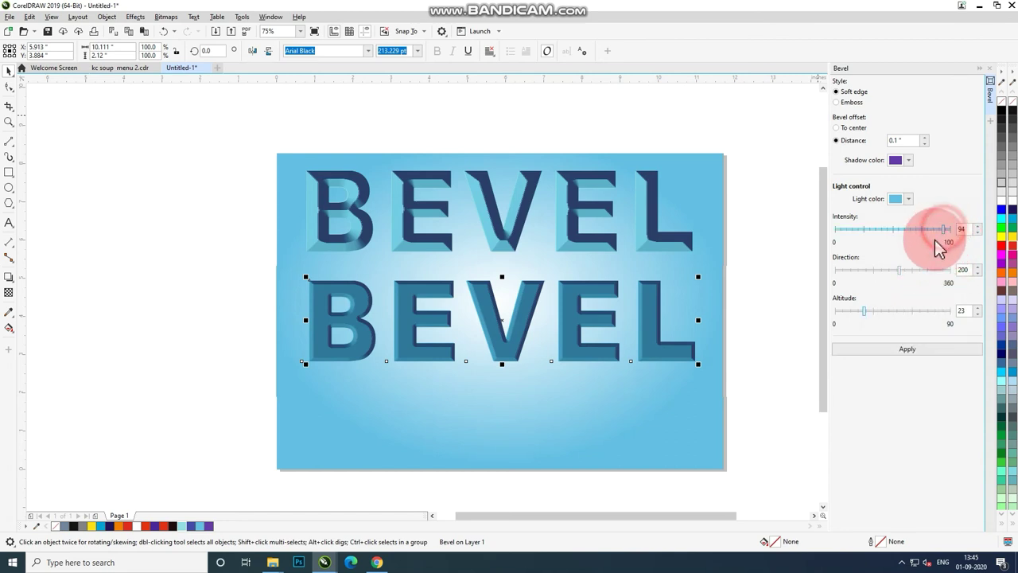
pyautogui.click(902, 345)
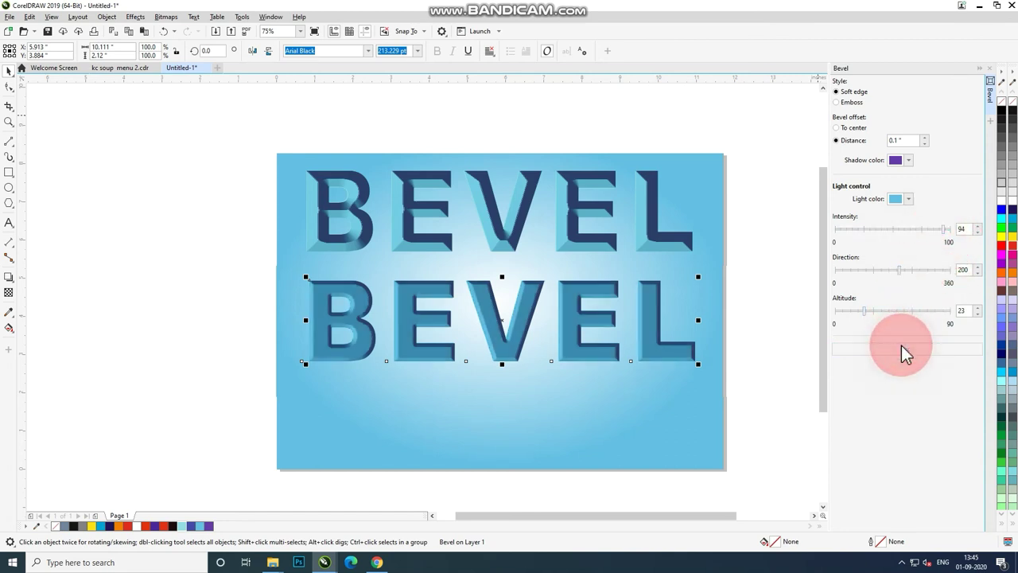
pyautogui.click(187, 219)
# - Shift both bevelled BEVEL words lower to centre them, then group them into one five-object group
pyautogui.moveTo(204, 134); pyautogui.dragTo(733, 377)
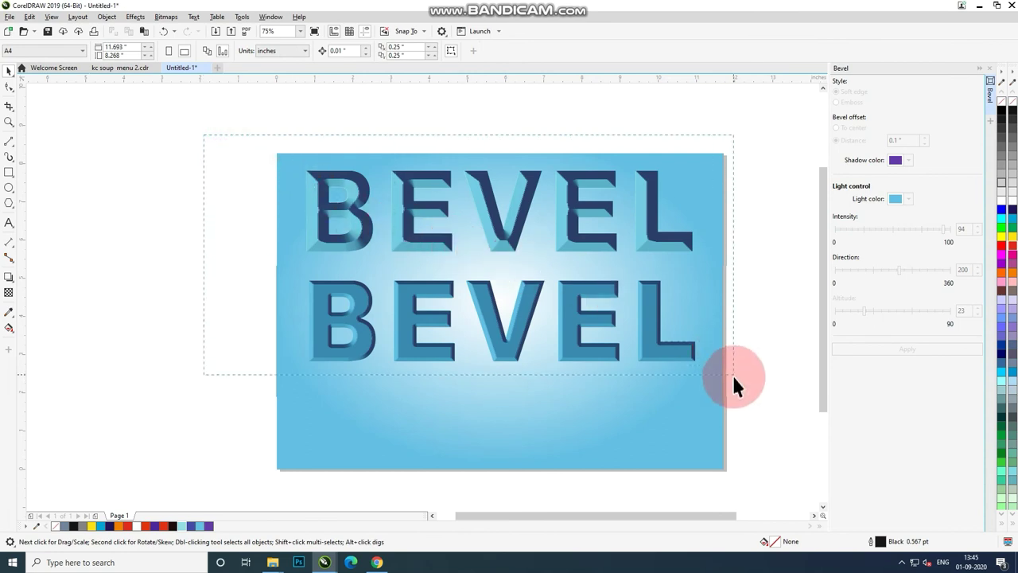
pyautogui.moveTo(646, 353); pyautogui.dragTo(647, 392)
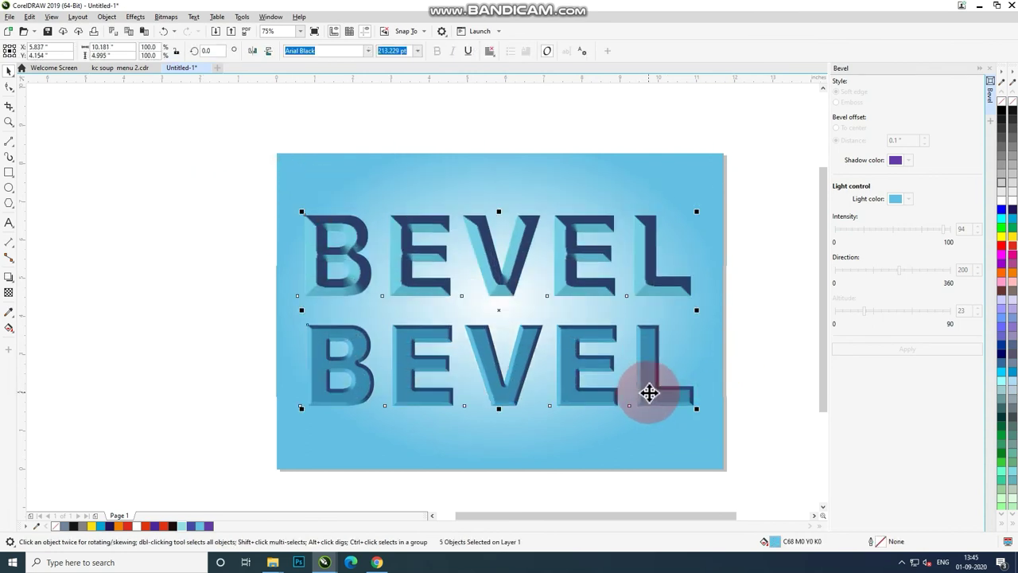
pyautogui.hotkey('ctrl', 'g')
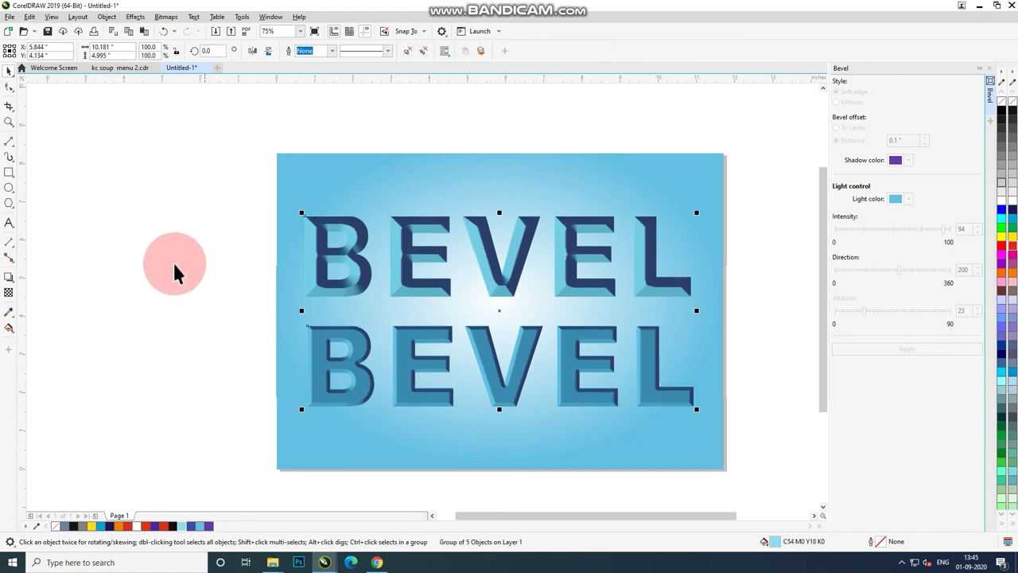
pyautogui.click(126, 244)
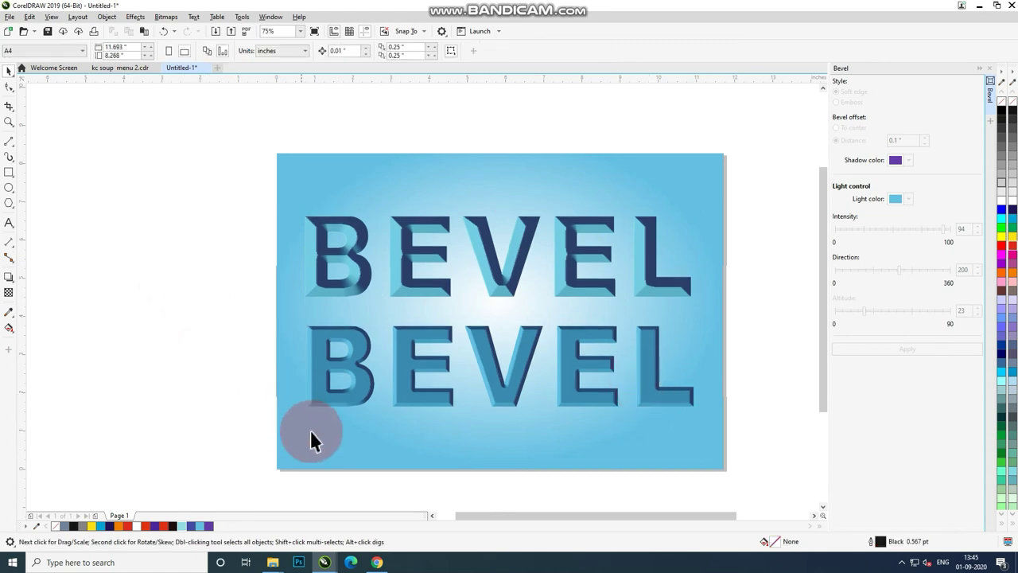
pyautogui.click(170, 350)
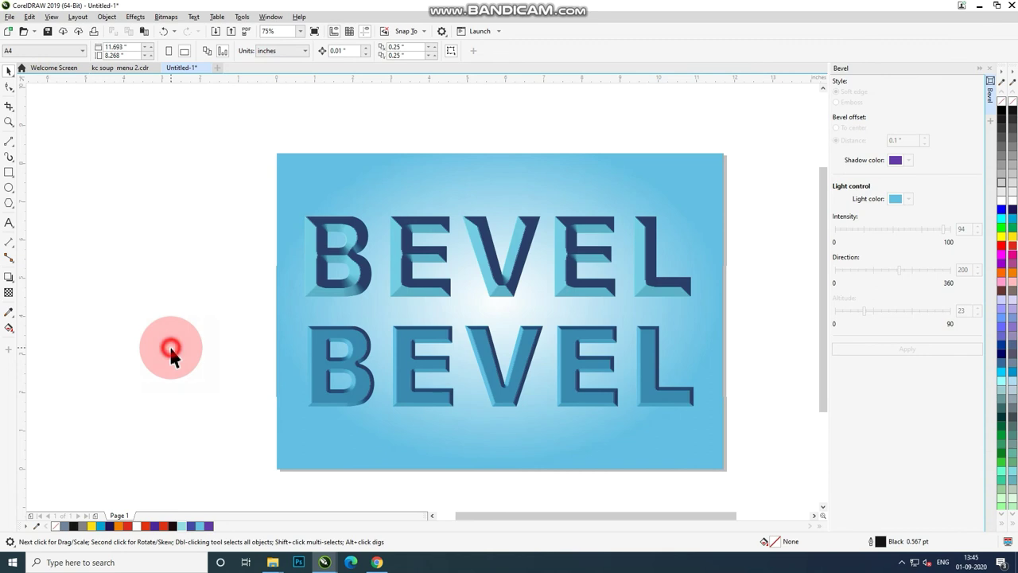
pyautogui.scroll(-2, 396, 294)
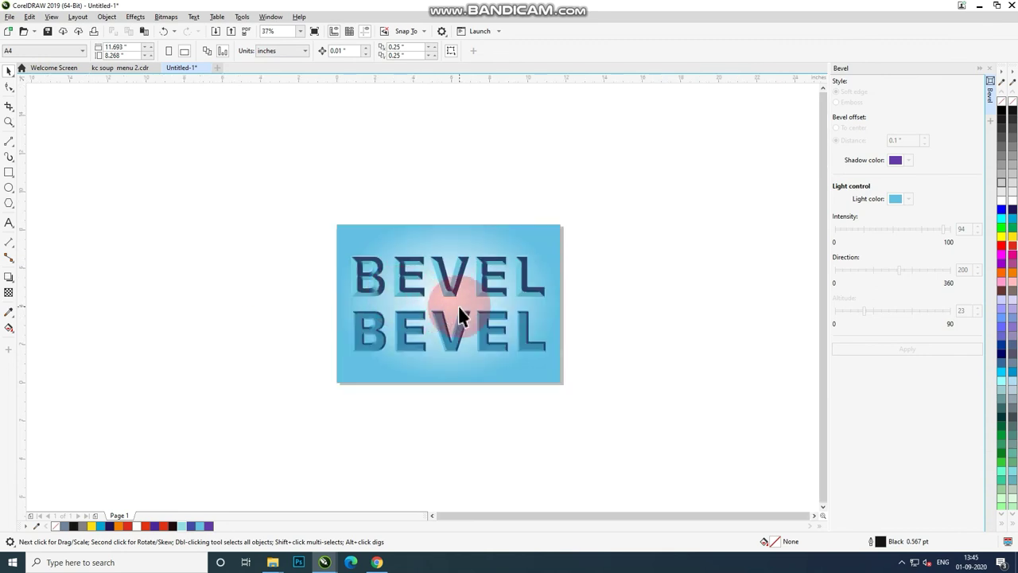
pyautogui.scroll(2, 462, 314)
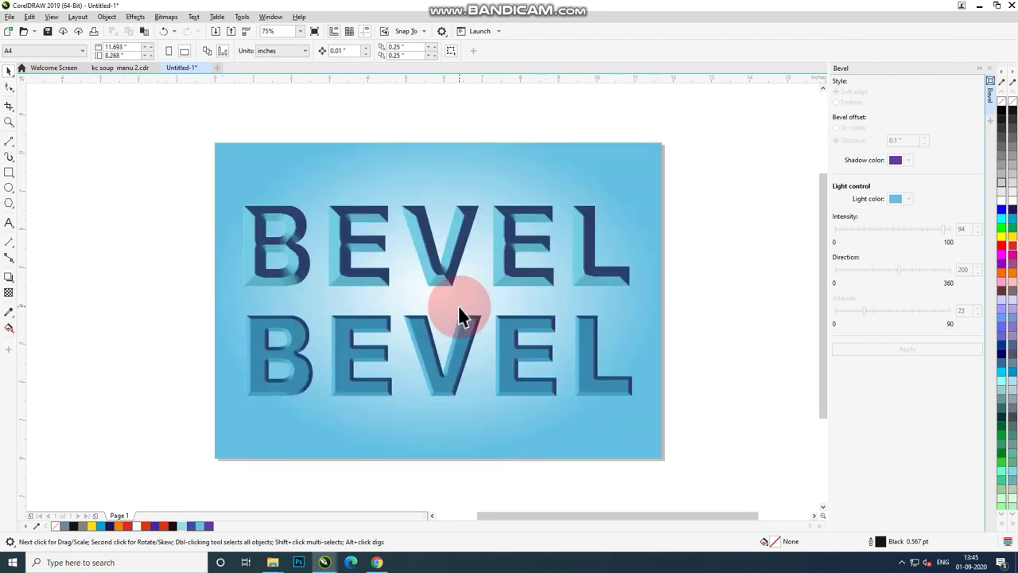
pyautogui.click(9, 121)
pyautogui.moveTo(237, 196); pyautogui.dragTo(646, 305)
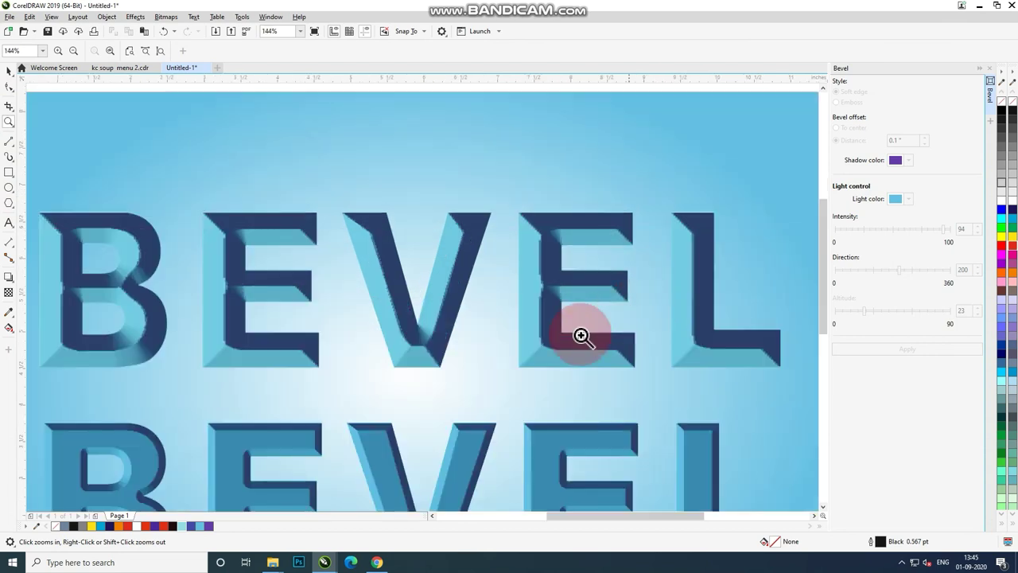
pyautogui.rightClick(477, 387)
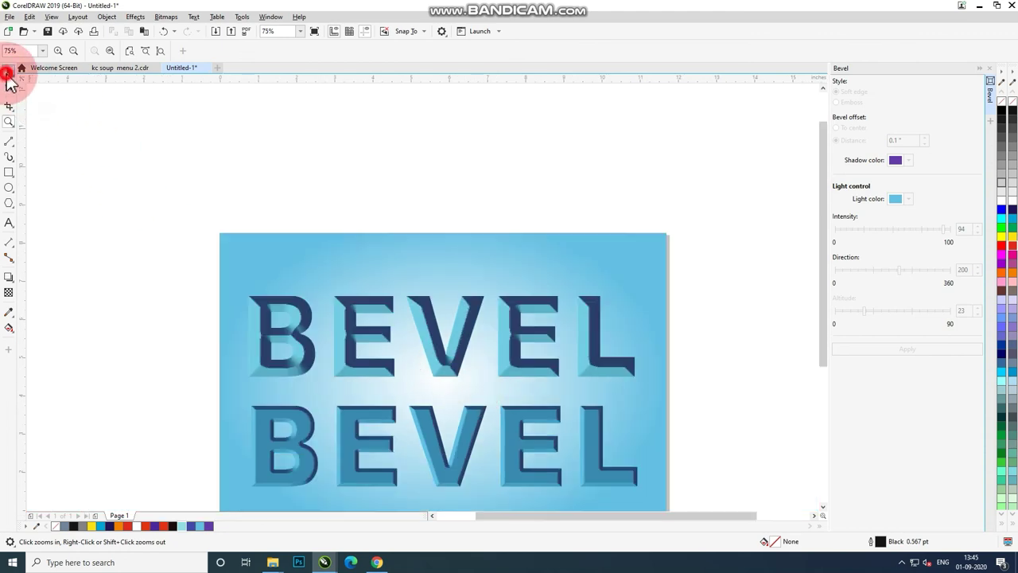
pyautogui.click(8, 71)
pyautogui.click(82, 159)
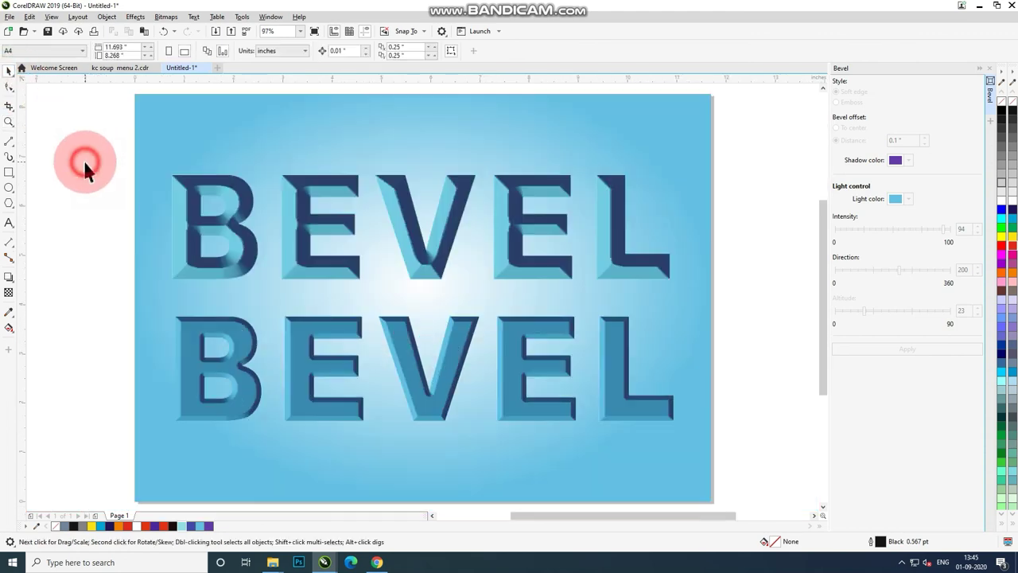